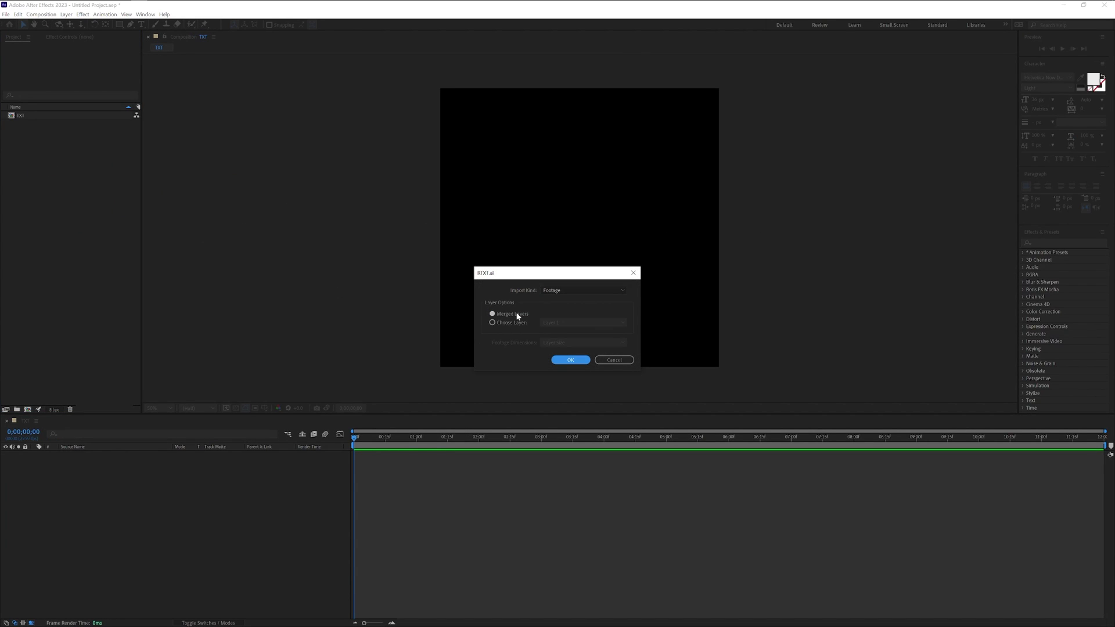
# Import RTXT.ai as footage, place it in the TXT composition, and show the transparency grid
pyautogui.click(570, 360)
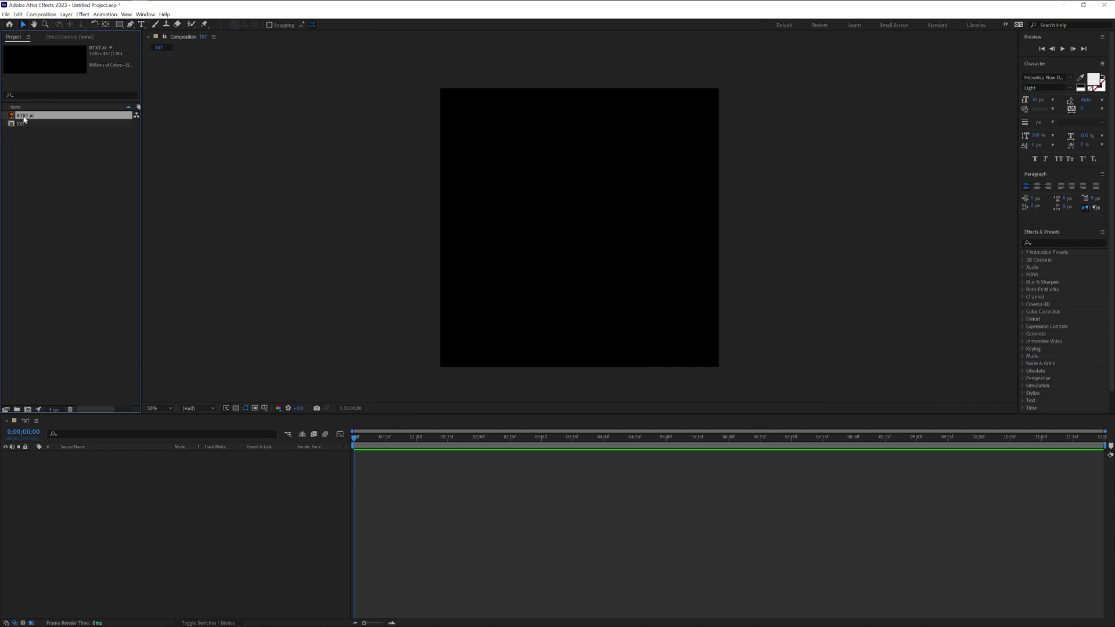
pyautogui.moveTo(23, 116); pyautogui.dragTo(155, 524)
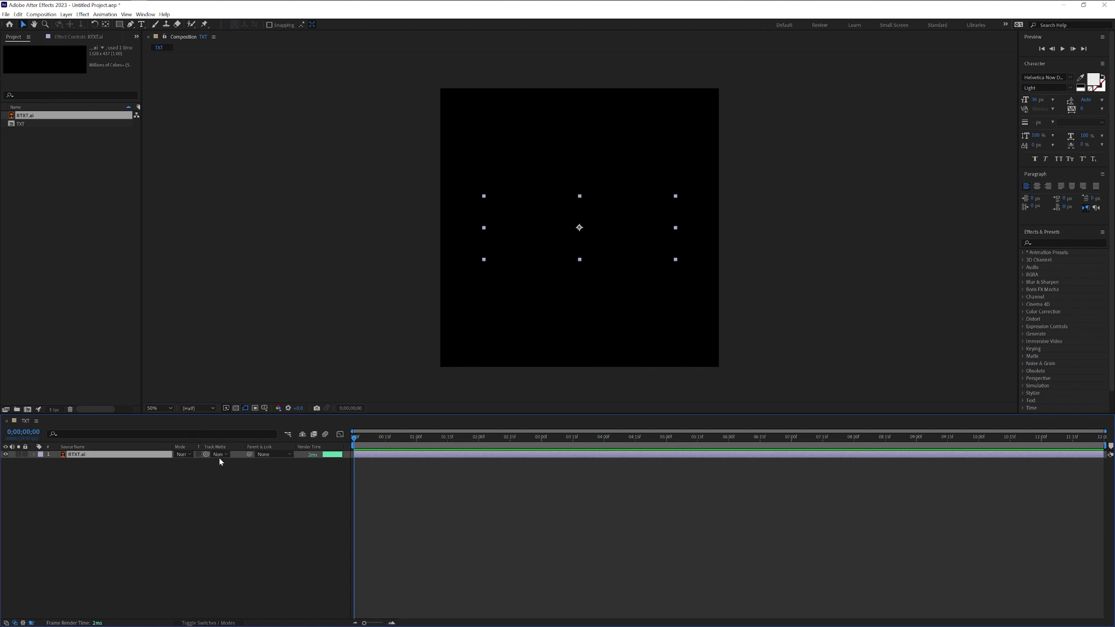
pyautogui.click(235, 410)
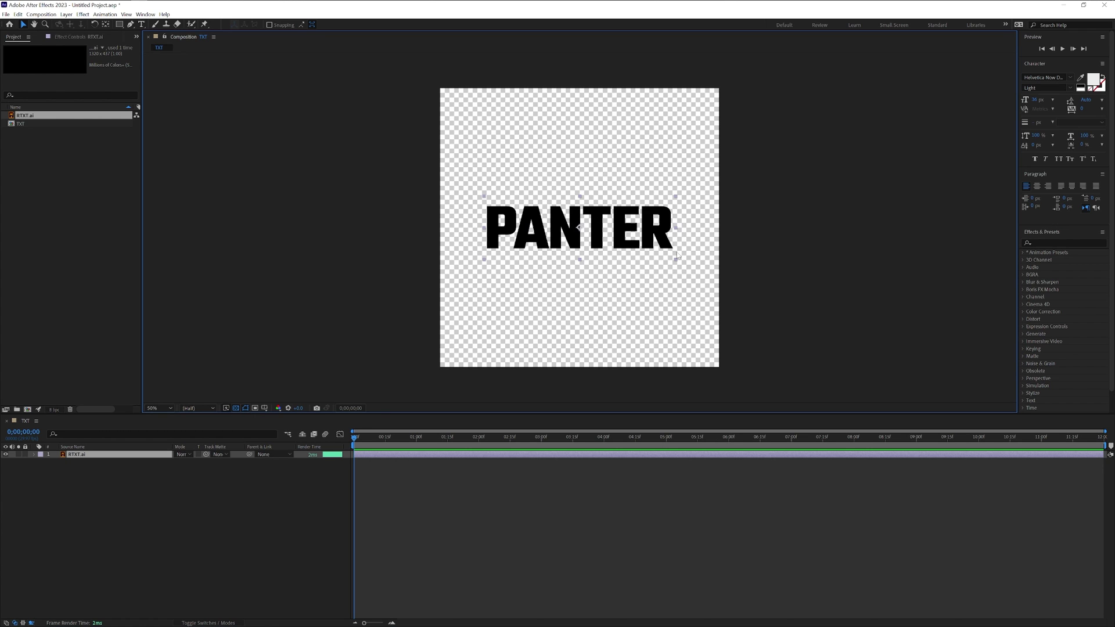
# Enlarge the PANTER lettering and give it a Bevel and Emboss style with Size 22
pyautogui.moveTo(677, 258); pyautogui.dragTo(702, 267)
pyautogui.rightClick(80, 458)
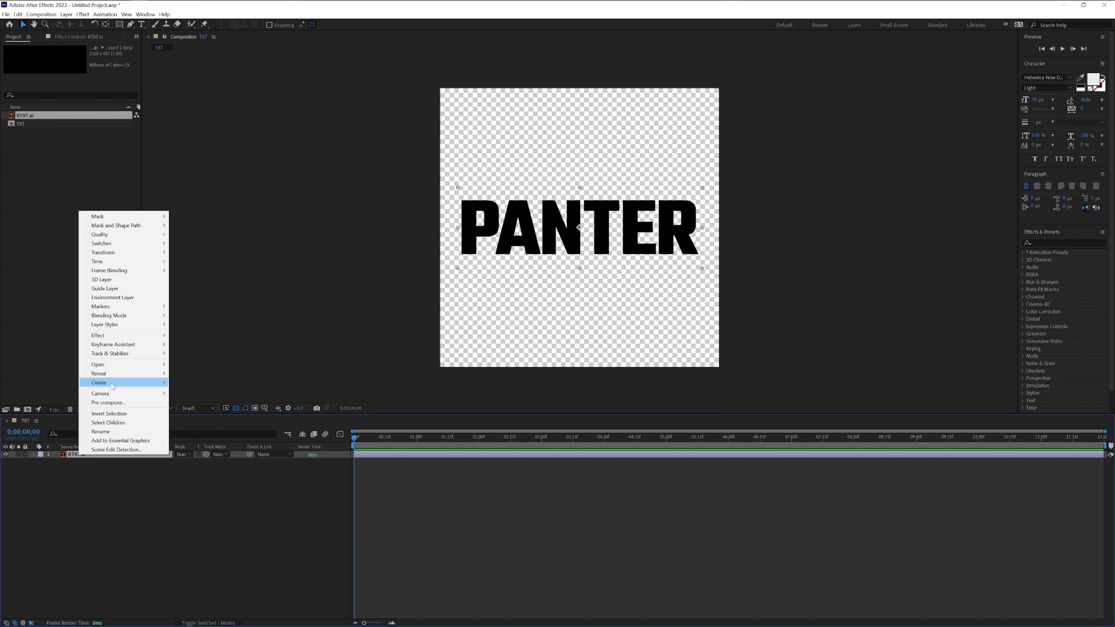
pyautogui.moveTo(133, 325)
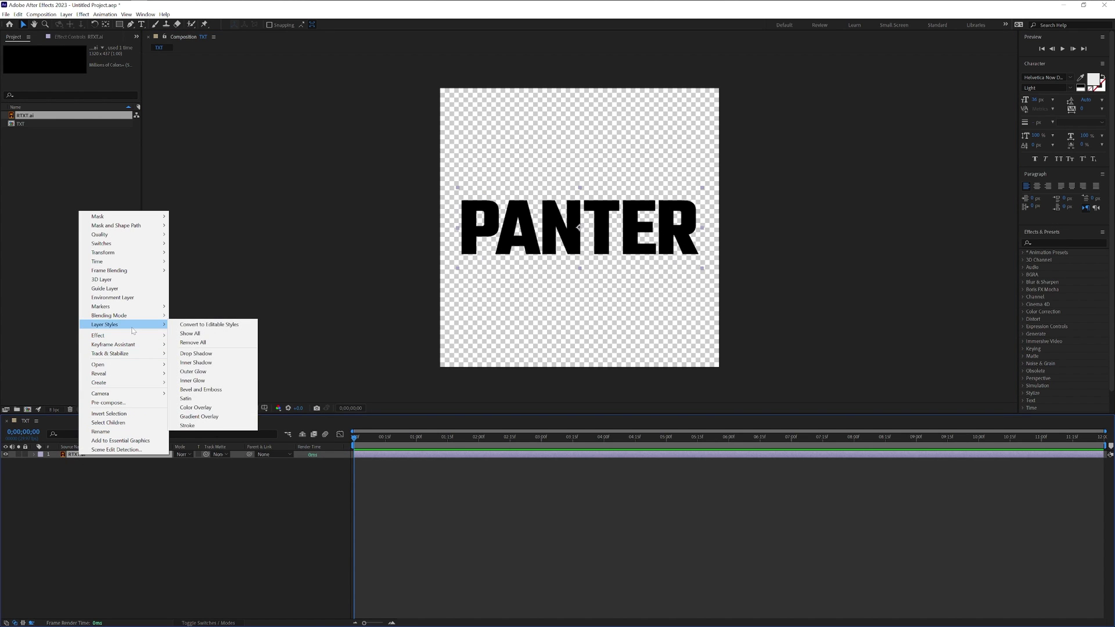
pyautogui.click(216, 393)
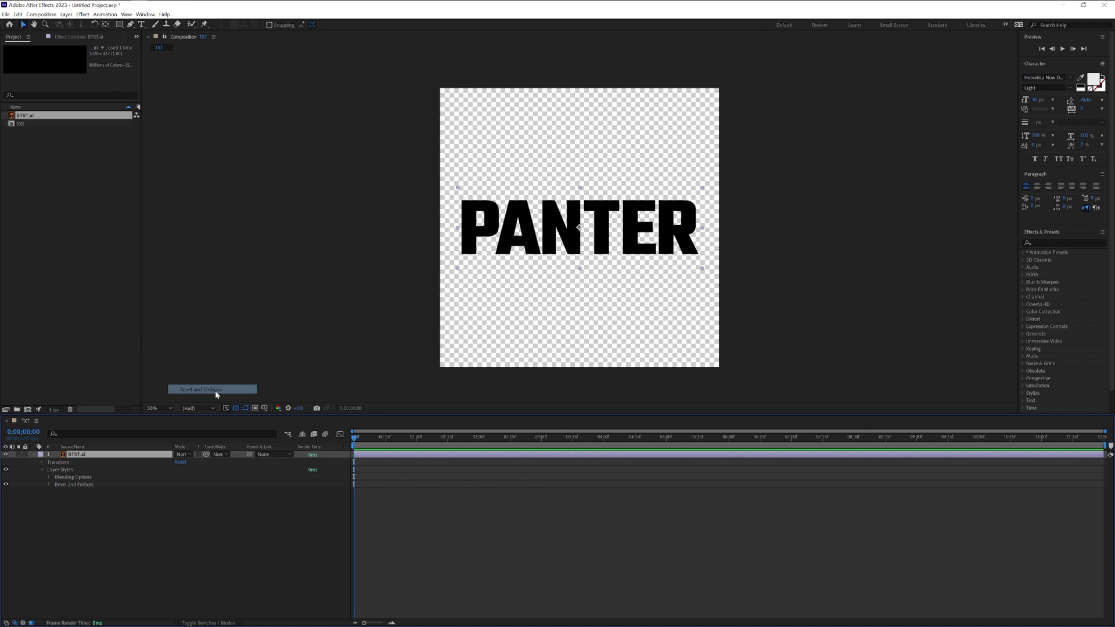
pyautogui.click(48, 486)
pyautogui.click(128, 521)
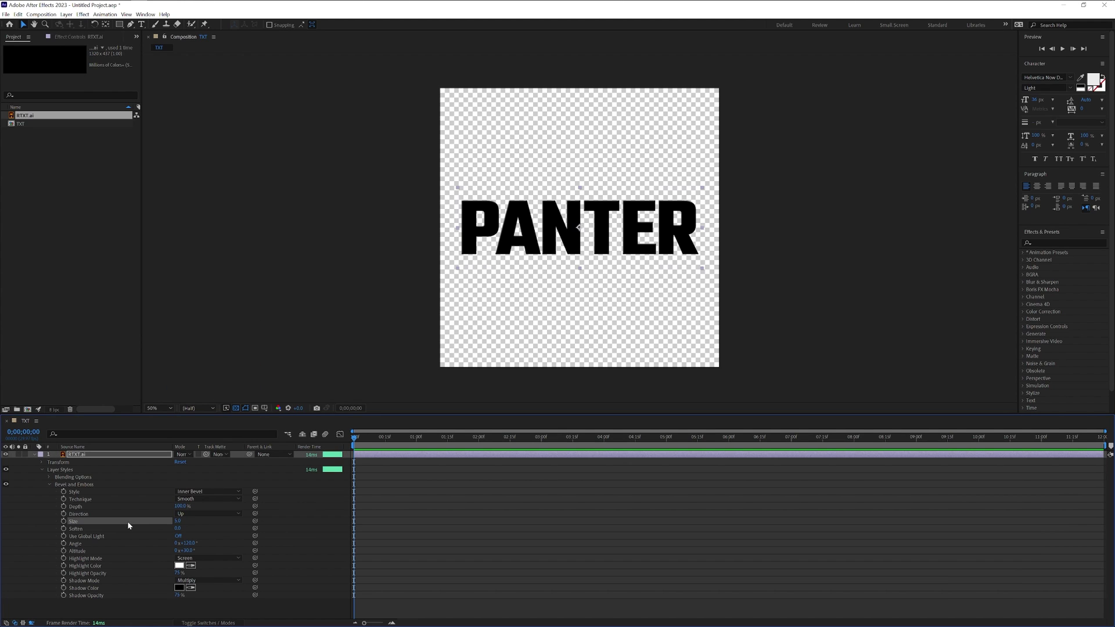
pyautogui.moveTo(181, 521); pyautogui.dragTo(184, 521)
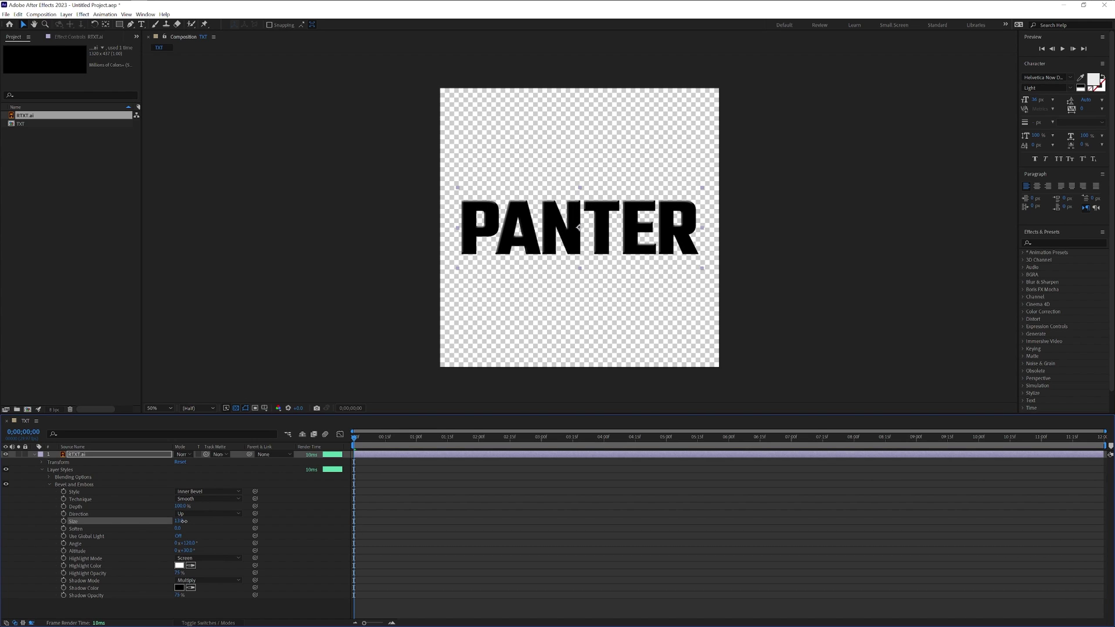
# Add a shape layer named 'Gradient' and draw a rectangle covering the entire frame
pyautogui.click(35, 456)
pyautogui.rightClick(129, 504)
pyautogui.moveTo(174, 510)
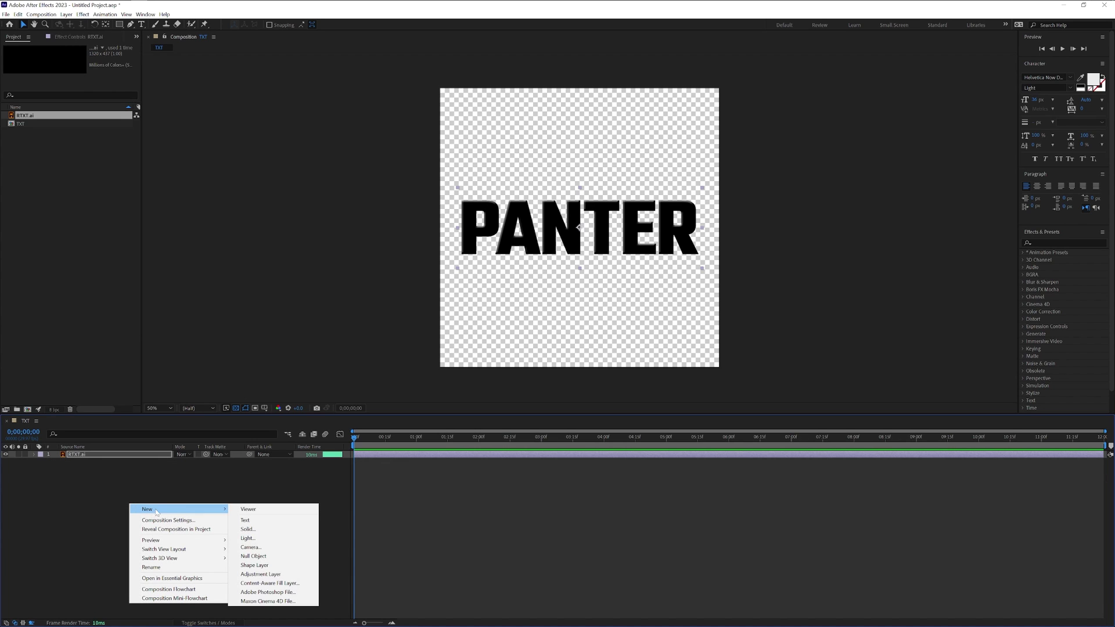
pyautogui.click(270, 565)
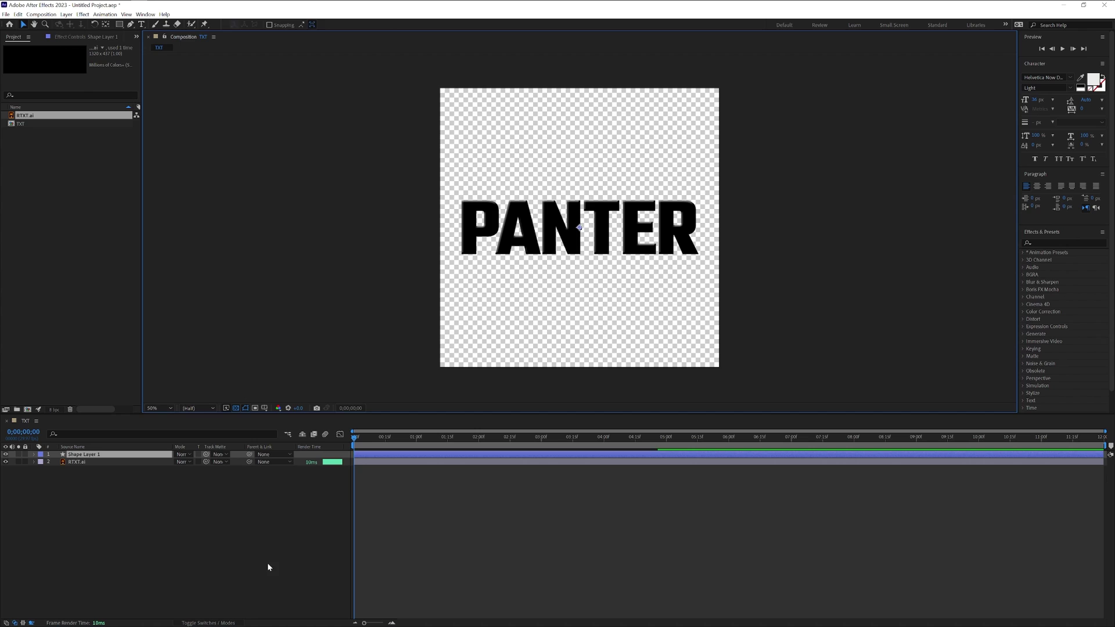
pyautogui.rightClick(93, 455)
pyautogui.click(112, 429)
pyautogui.write('Gradient')
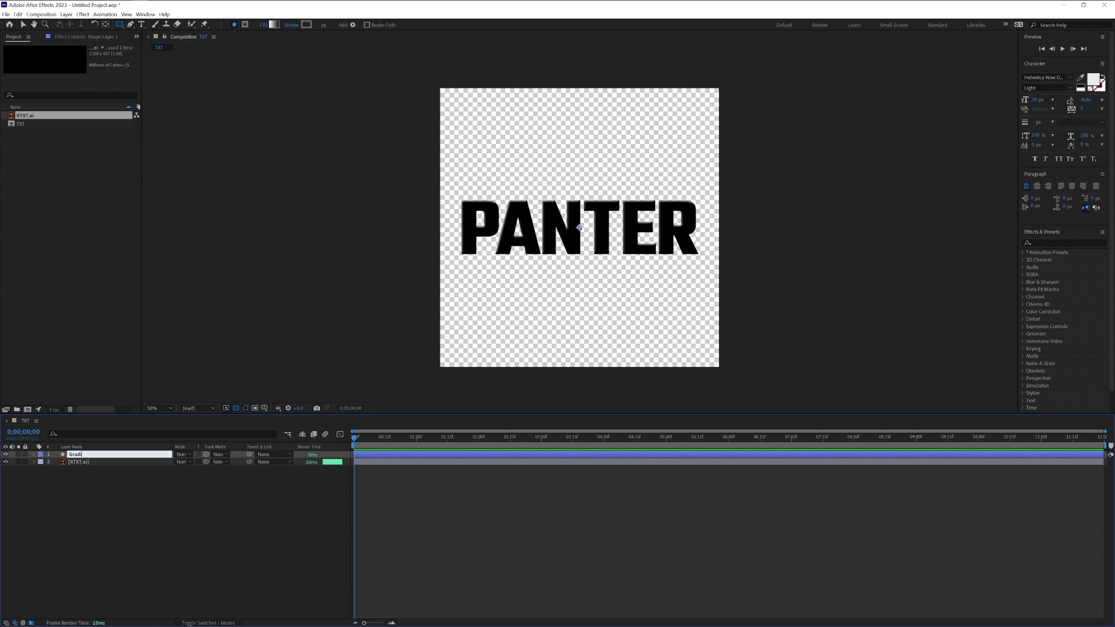
pyautogui.press('Return')
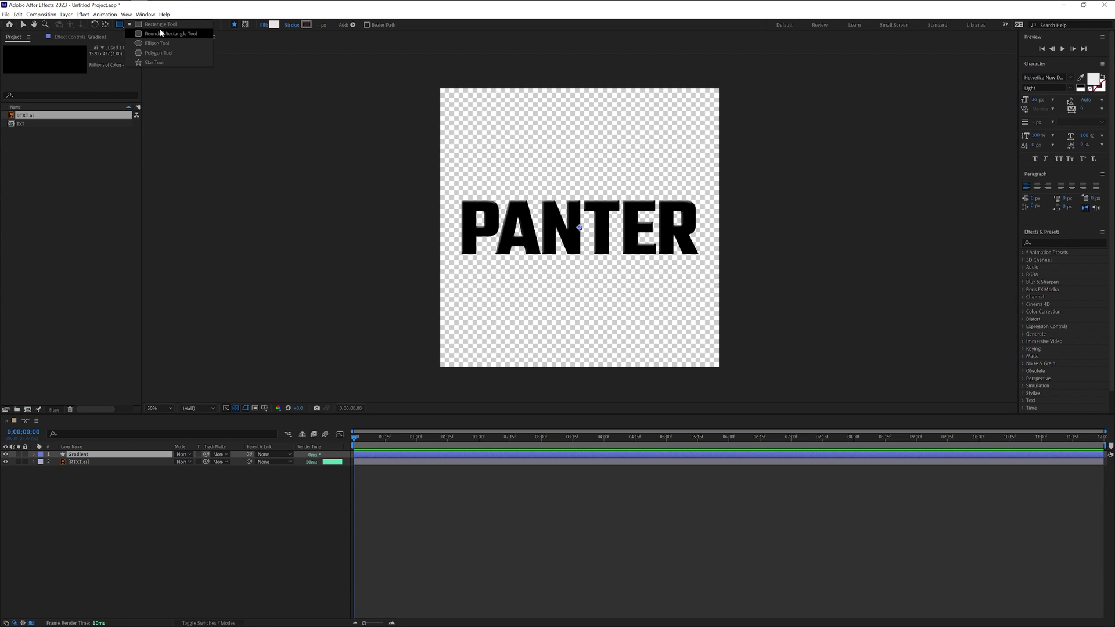
pyautogui.moveTo(435, 89); pyautogui.dragTo(726, 375)
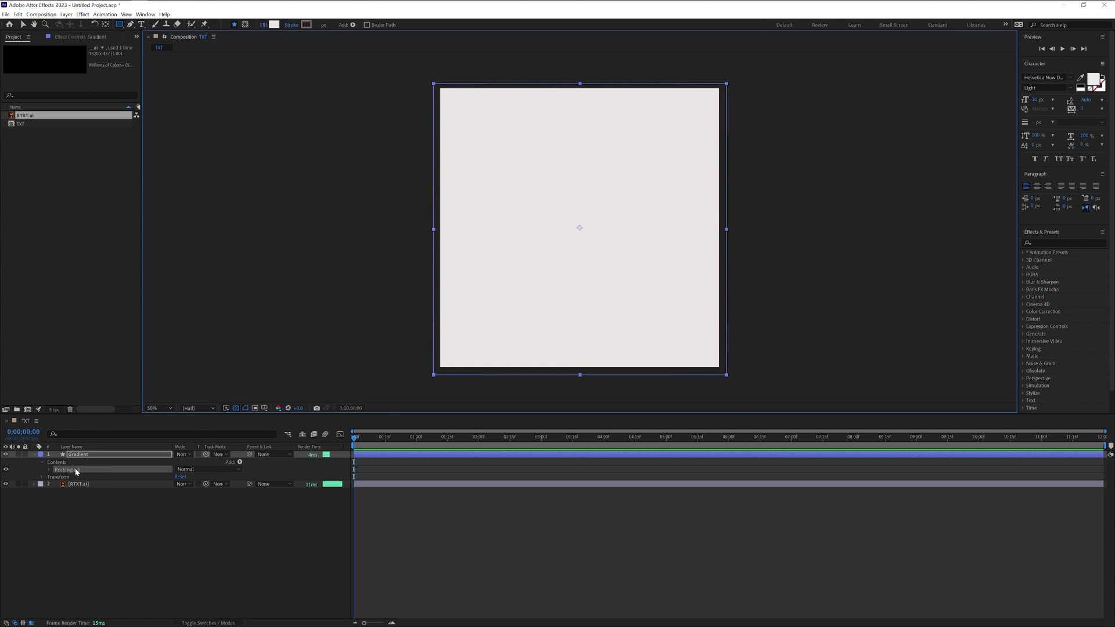
pyautogui.click(50, 470)
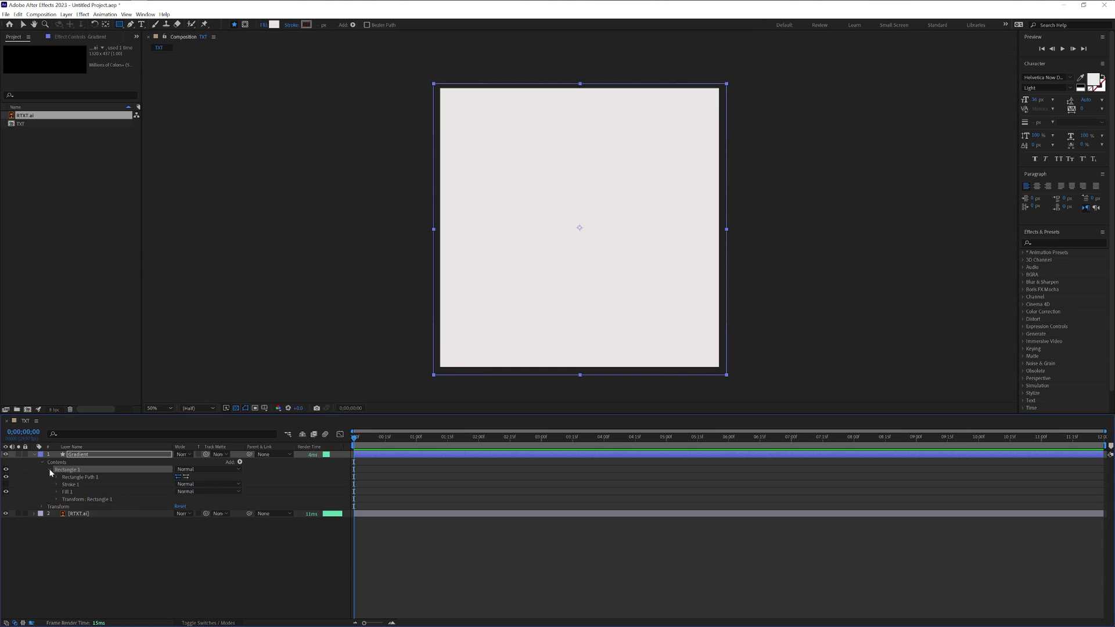
# Switch the rectangle's fill to Linear Gradient and set its End Point X to 0
pyautogui.click(263, 25)
pyautogui.click(534, 301)
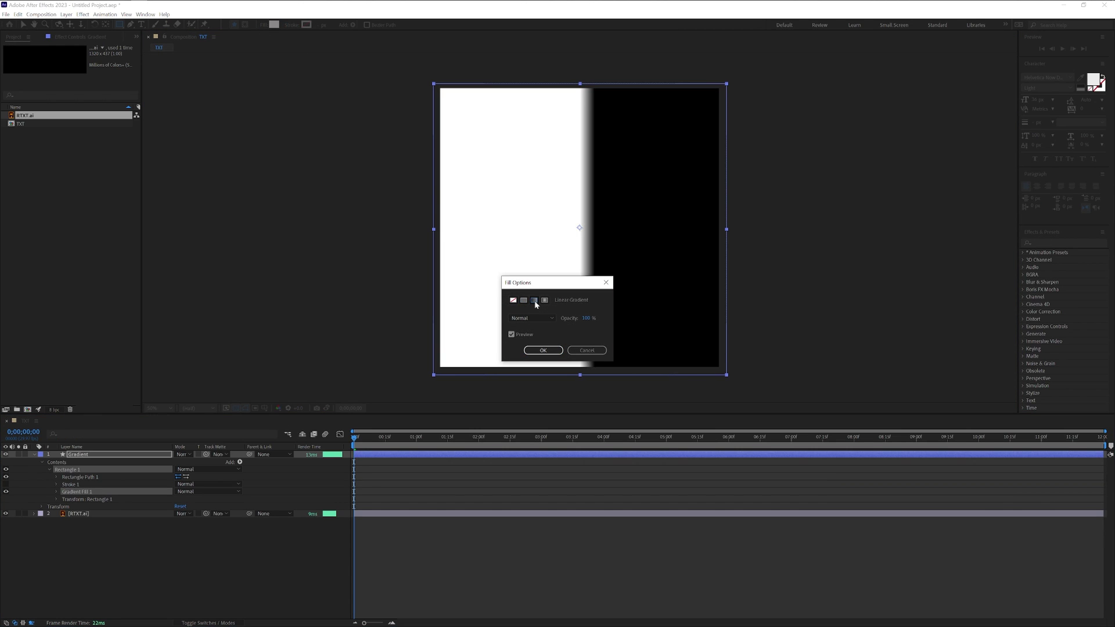
pyautogui.click(543, 350)
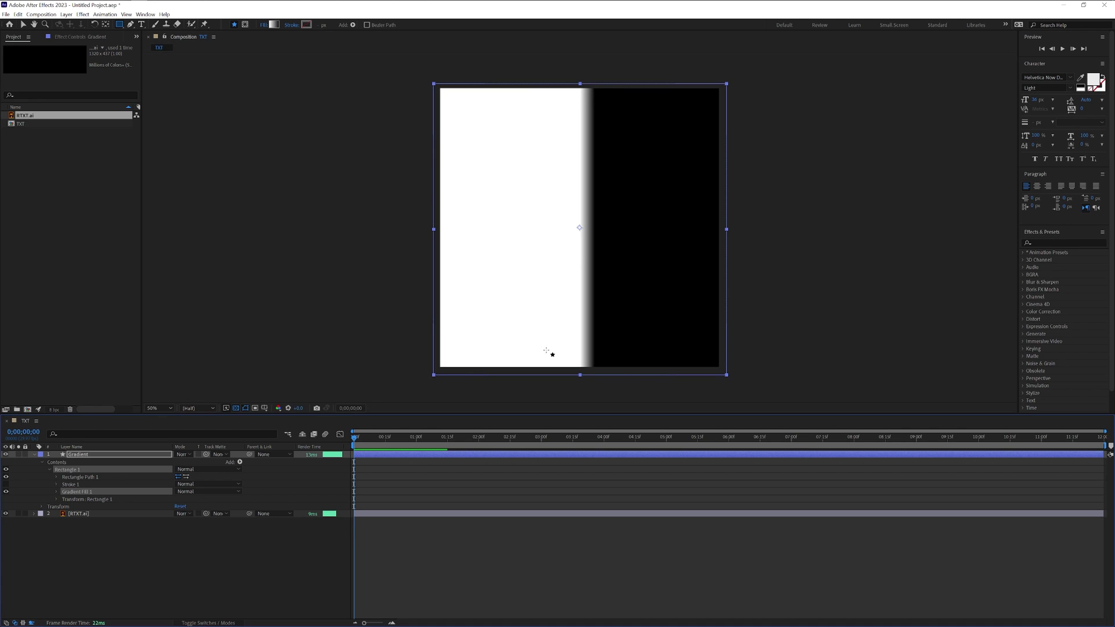
pyautogui.click(57, 492)
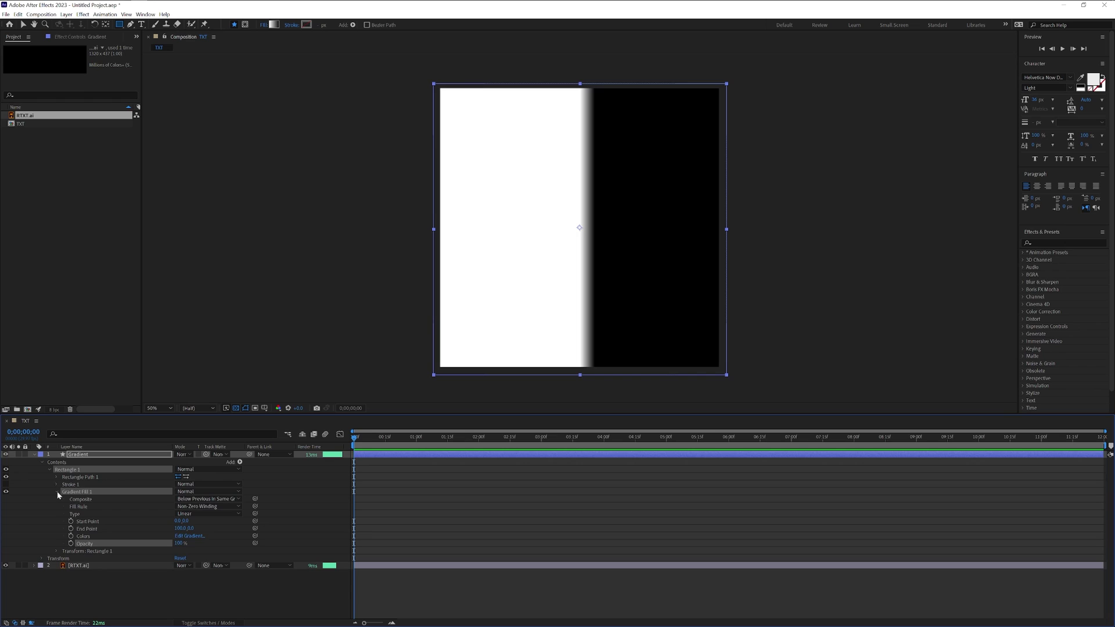
pyautogui.click(97, 529)
pyautogui.click(179, 528)
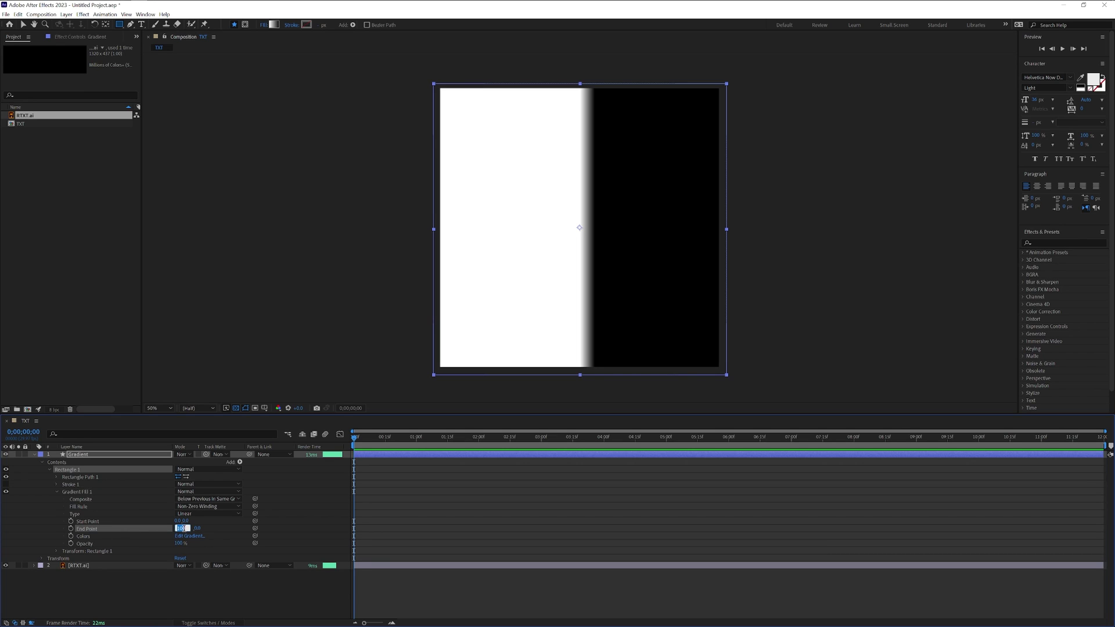
pyautogui.write('0')
pyautogui.press('Return')
# Set the gradient Start Point Y to 700 and End Point Y to 282
pyautogui.moveTo(185, 521); pyautogui.dragTo(312, 517)
pyautogui.moveTo(186, 529); pyautogui.dragTo(210, 522)
pyautogui.click(191, 521)
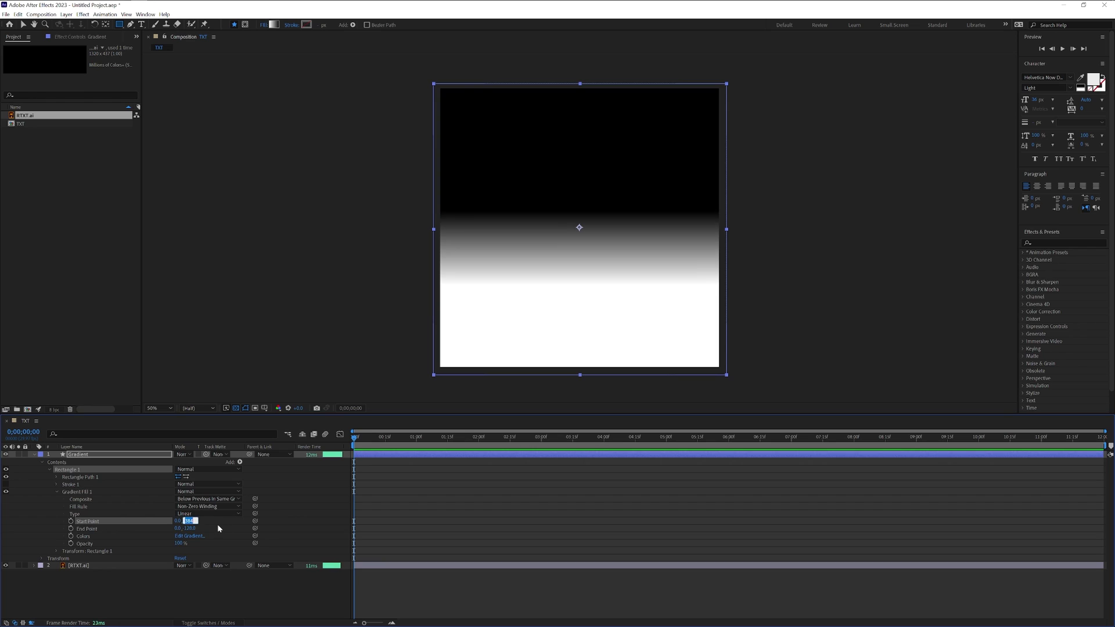
pyautogui.write('700')
pyautogui.press('Return')
pyautogui.moveTo(190, 528); pyautogui.dragTo(31, 521)
pyautogui.write('282')
pyautogui.press('Return')
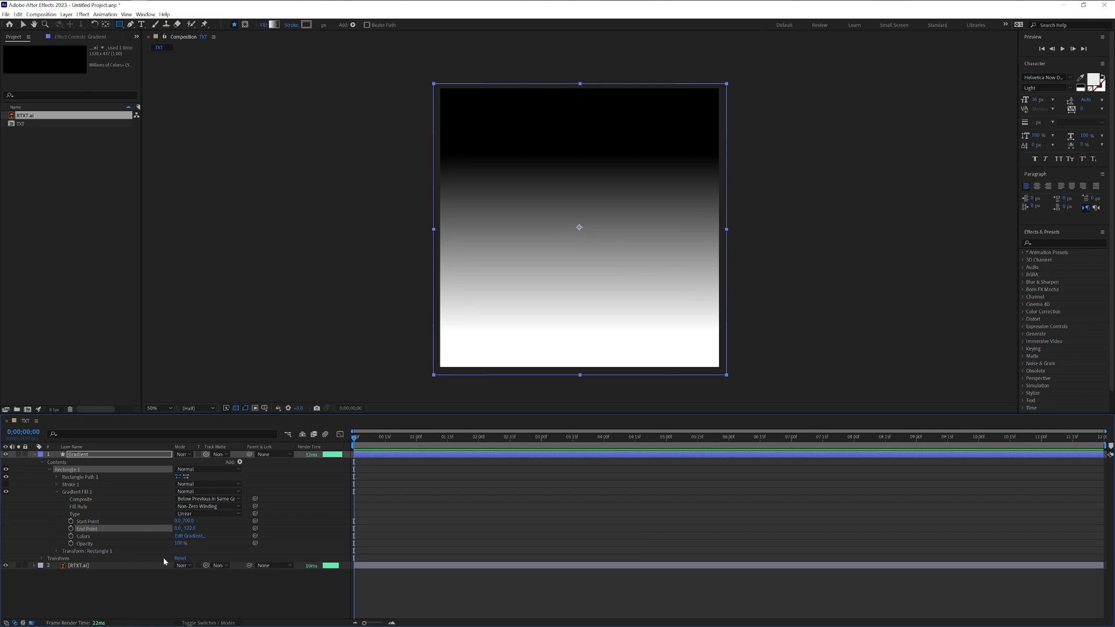
# Rework the gradient stops into two black-to-white ramps, adding stops at 99.6% and 37.5%
pyautogui.click(192, 536)
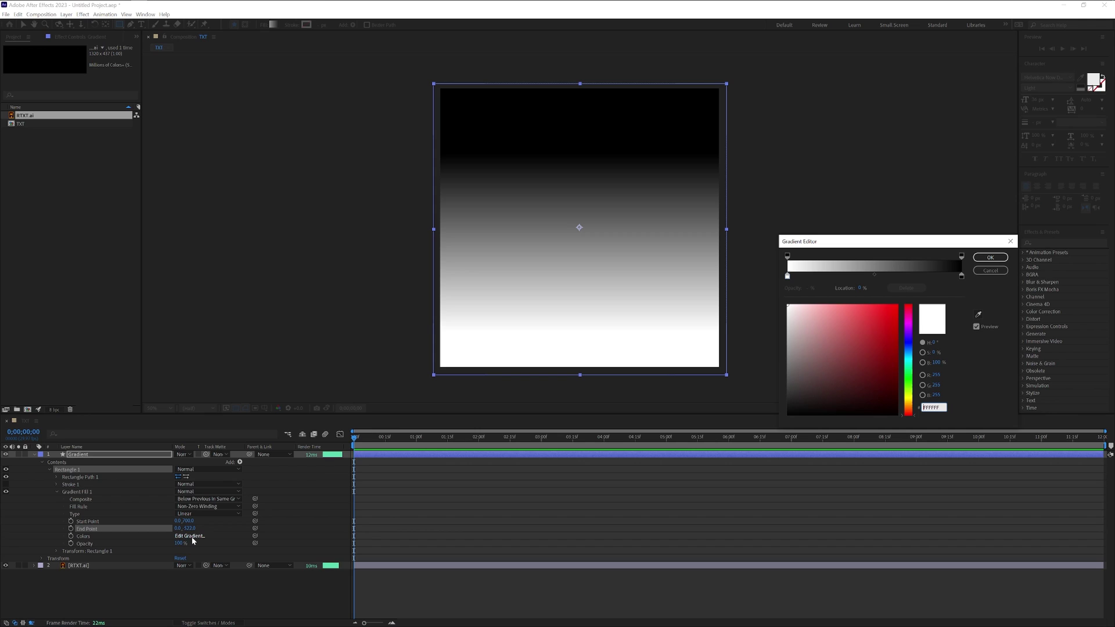
pyautogui.moveTo(871, 241); pyautogui.dragTo(830, 197)
pyautogui.moveTo(920, 232); pyautogui.dragTo(828, 232)
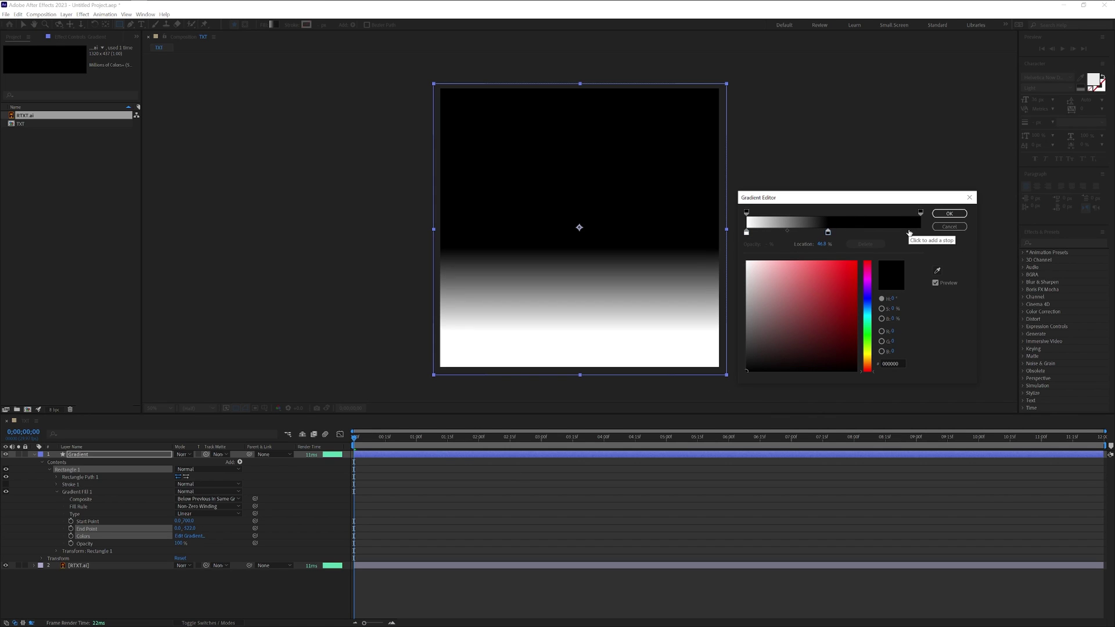
pyautogui.click(909, 232)
pyautogui.moveTo(907, 233); pyautogui.dragTo(927, 233)
pyautogui.moveTo(773, 272); pyautogui.dragTo(728, 253)
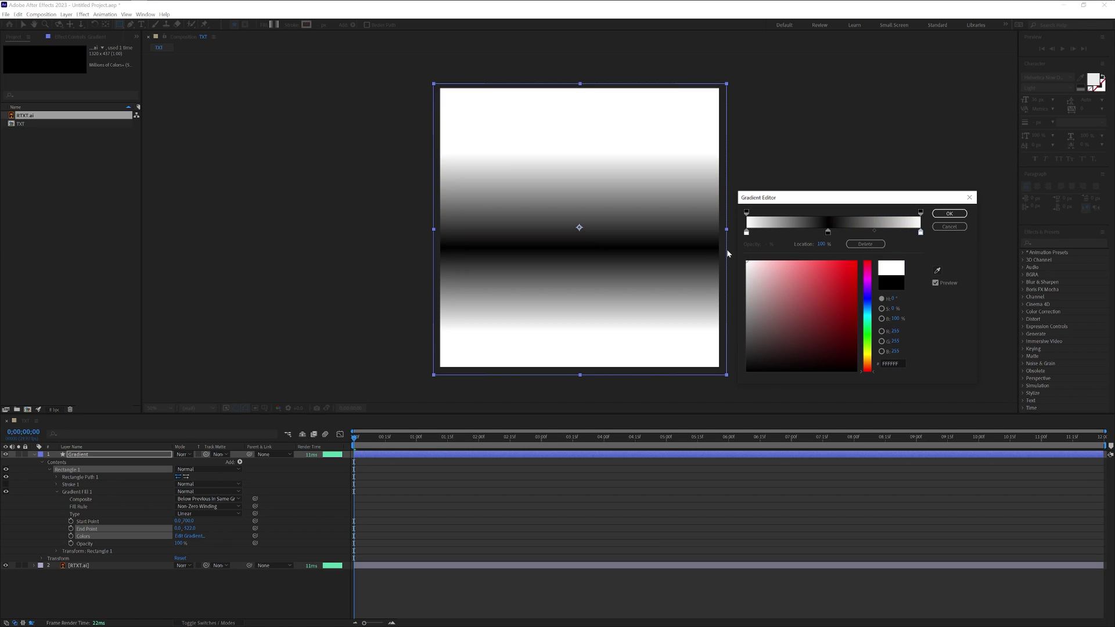
pyautogui.moveTo(828, 232); pyautogui.dragTo(845, 233)
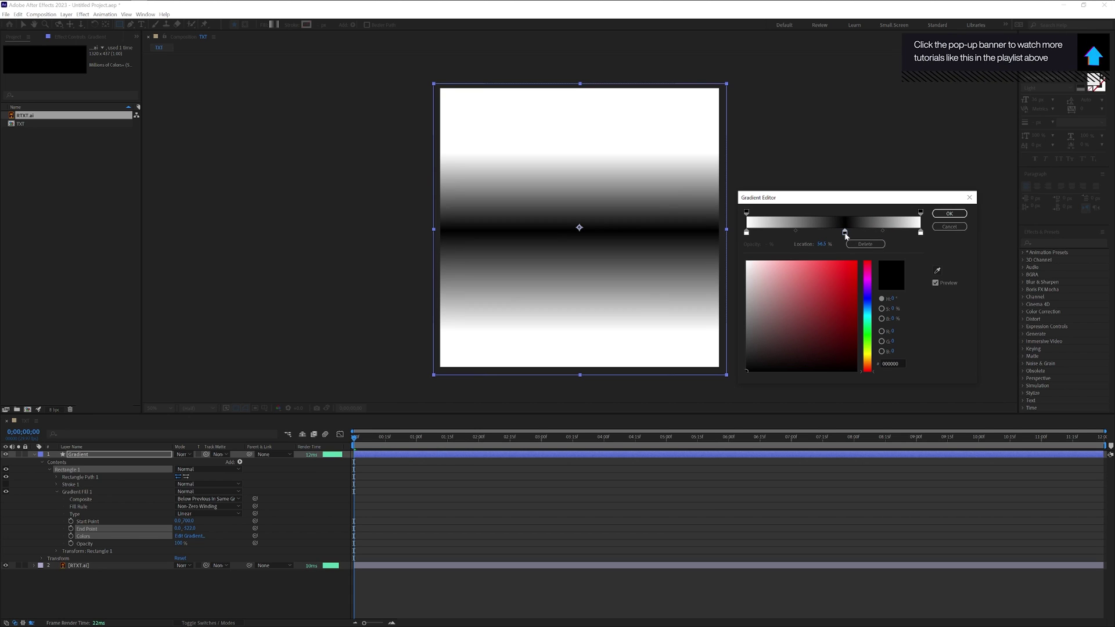
pyautogui.moveTo(920, 233); pyautogui.dragTo(847, 232)
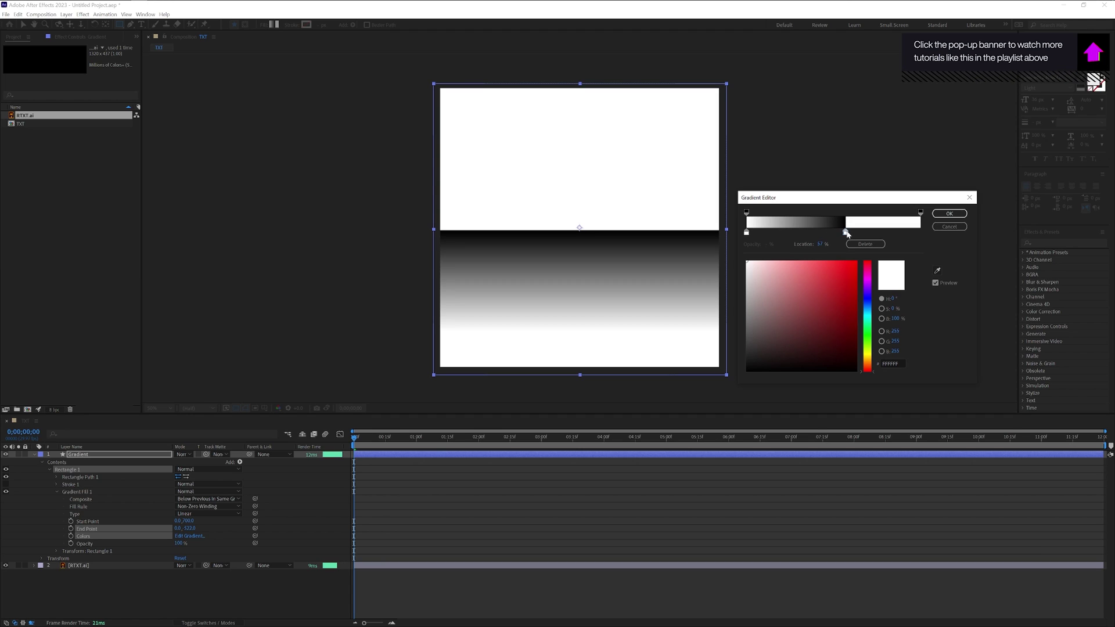
pyautogui.click(921, 233)
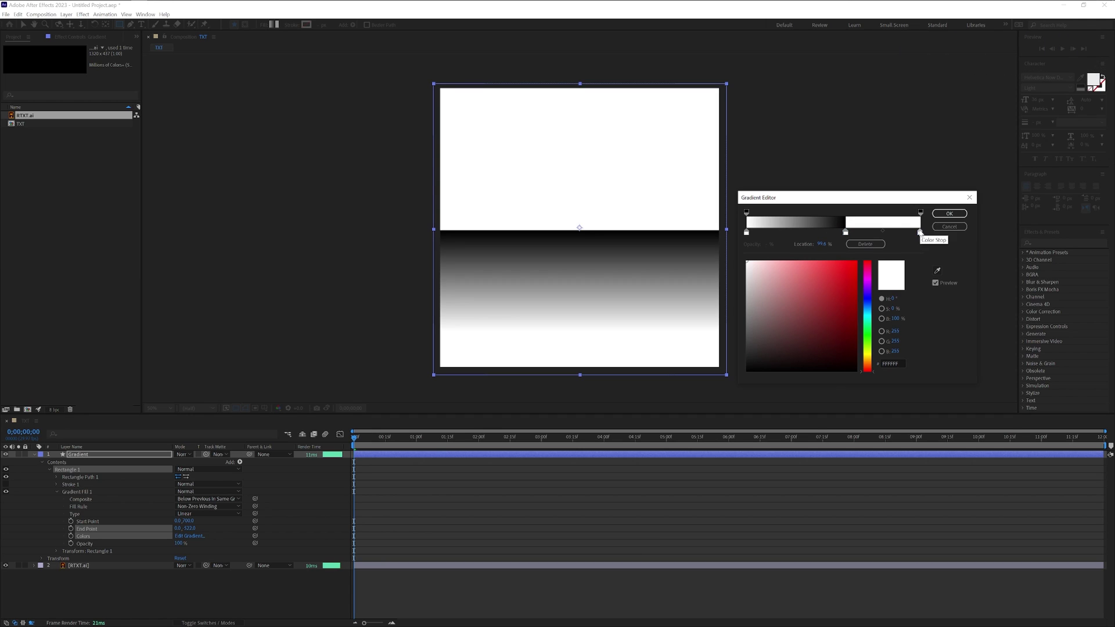
pyautogui.click(875, 232)
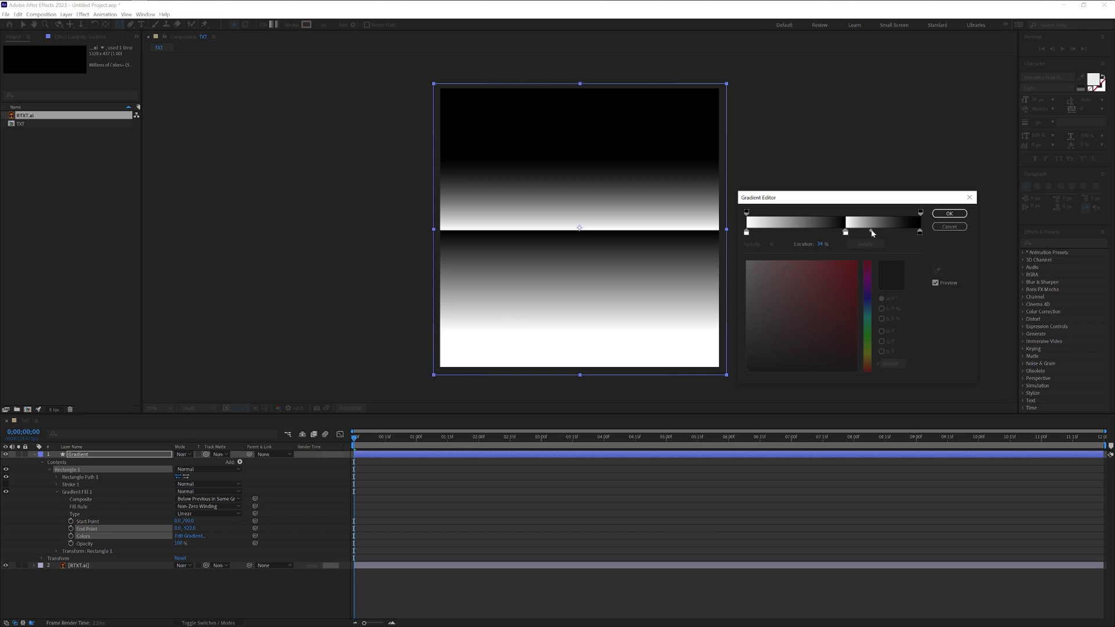
pyautogui.click(947, 214)
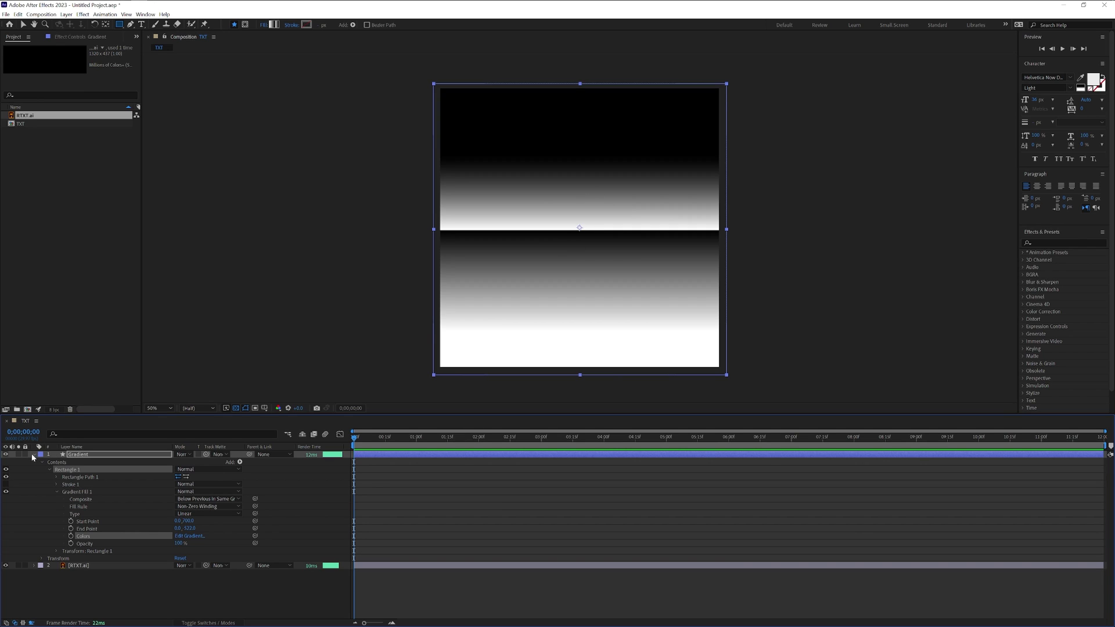
# Set the Gradient layer to Difference mode and track-matte it to the PANTER text
pyautogui.click(33, 455)
pyautogui.click(182, 455)
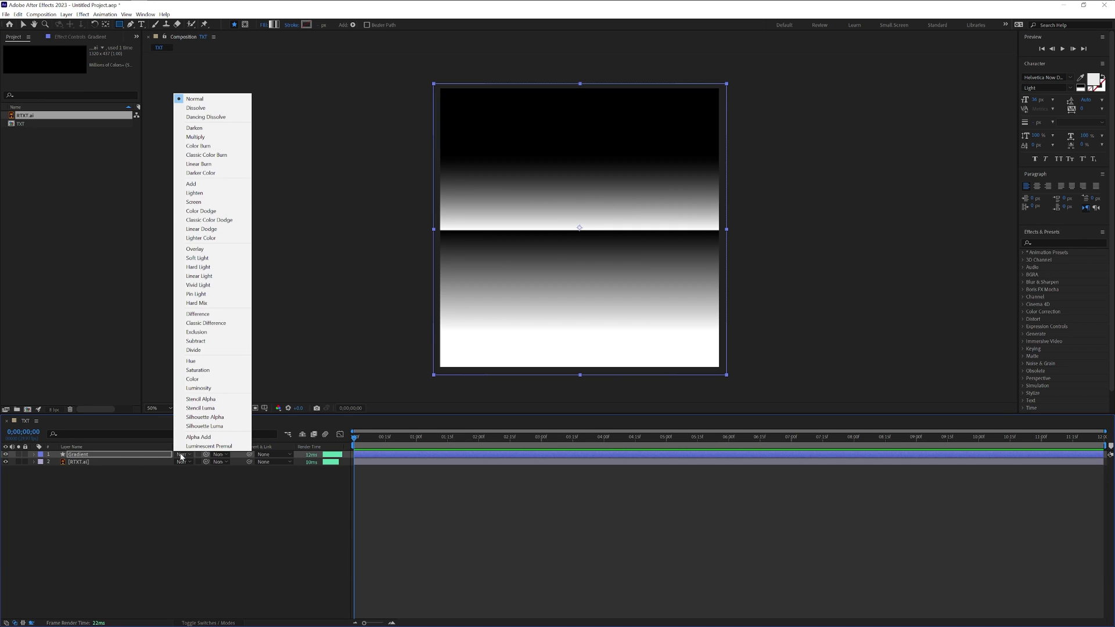
pyautogui.click(222, 314)
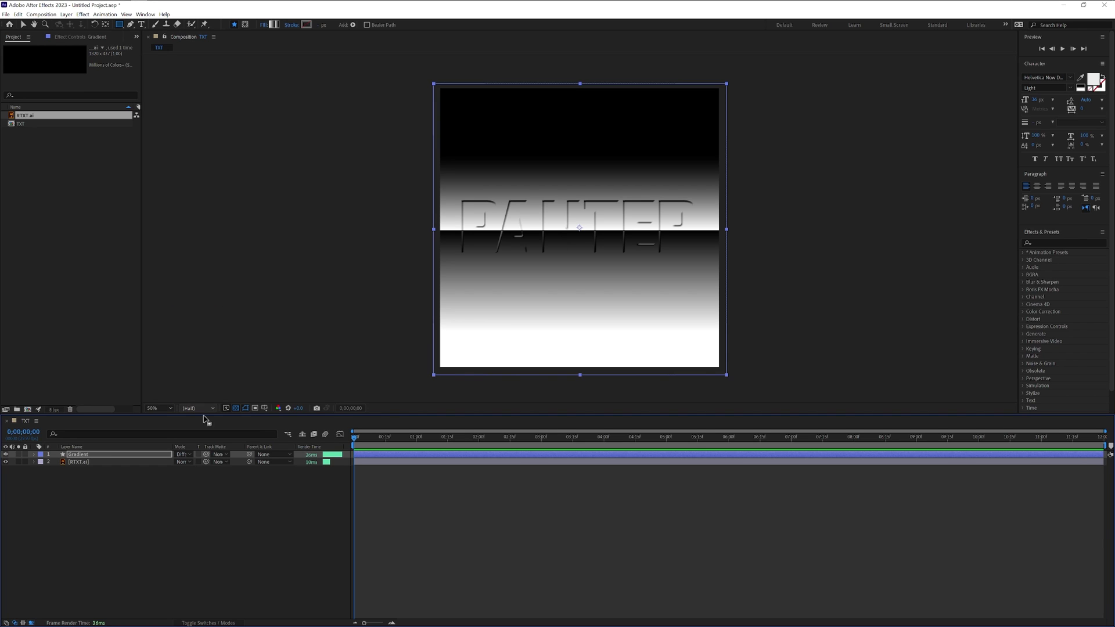
pyautogui.click(198, 455)
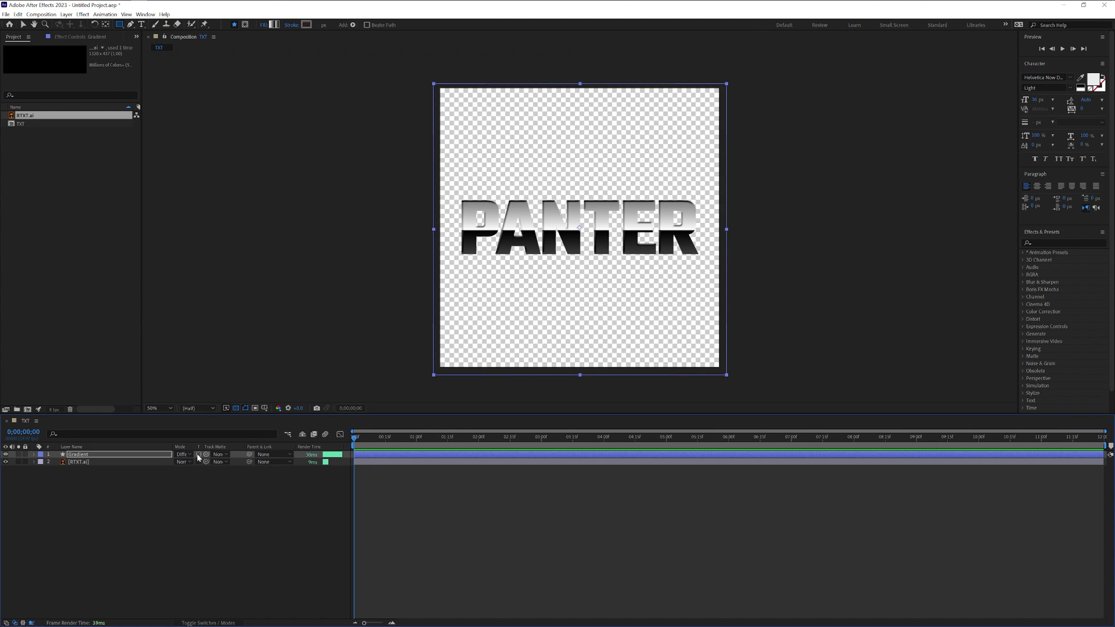
# Add an adjustment layer and name it 'Colors'
pyautogui.rightClick(204, 541)
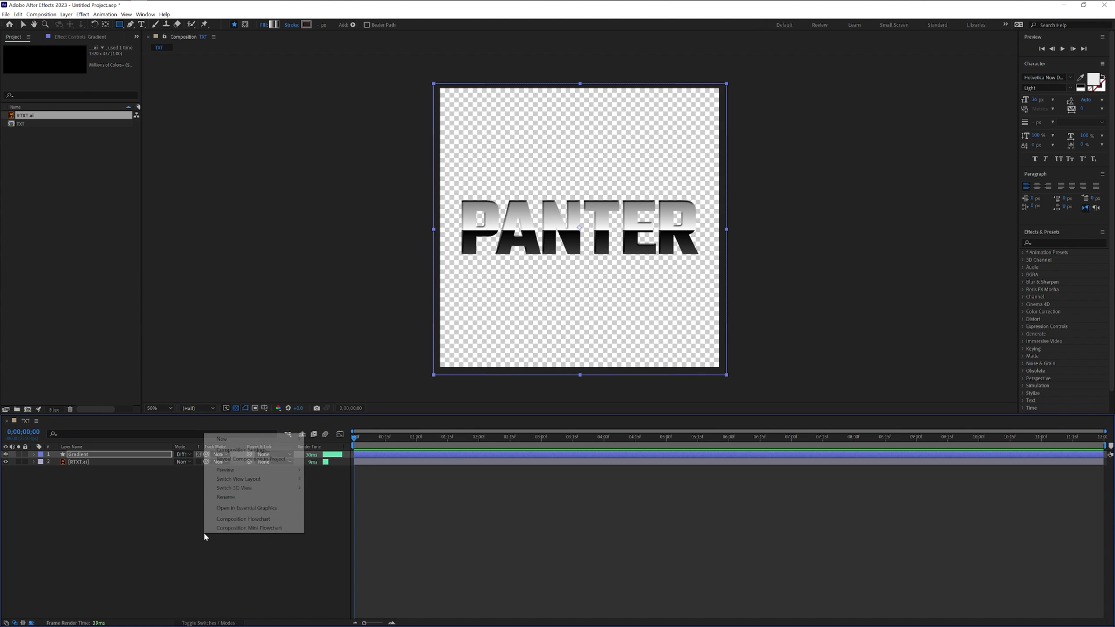
pyautogui.moveTo(276, 442)
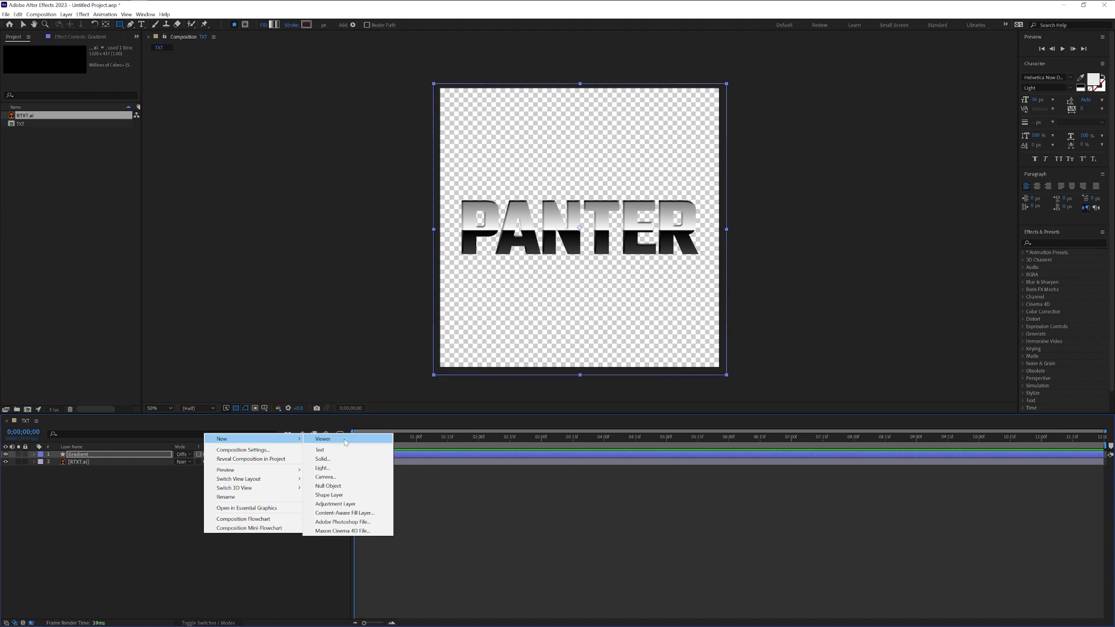
pyautogui.click(354, 504)
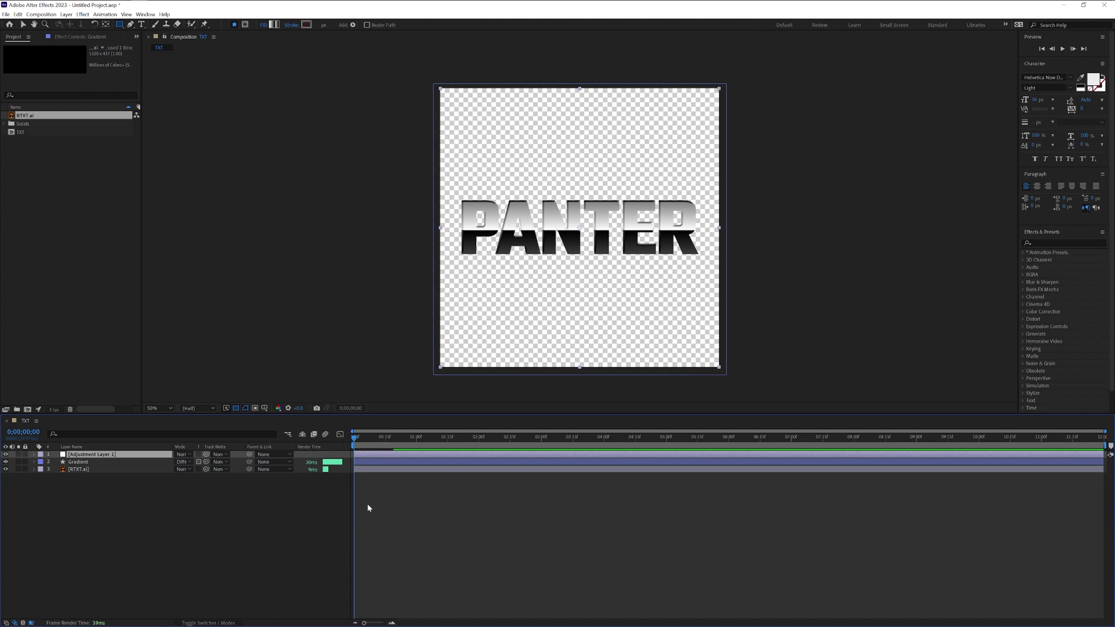
pyautogui.rightClick(120, 454)
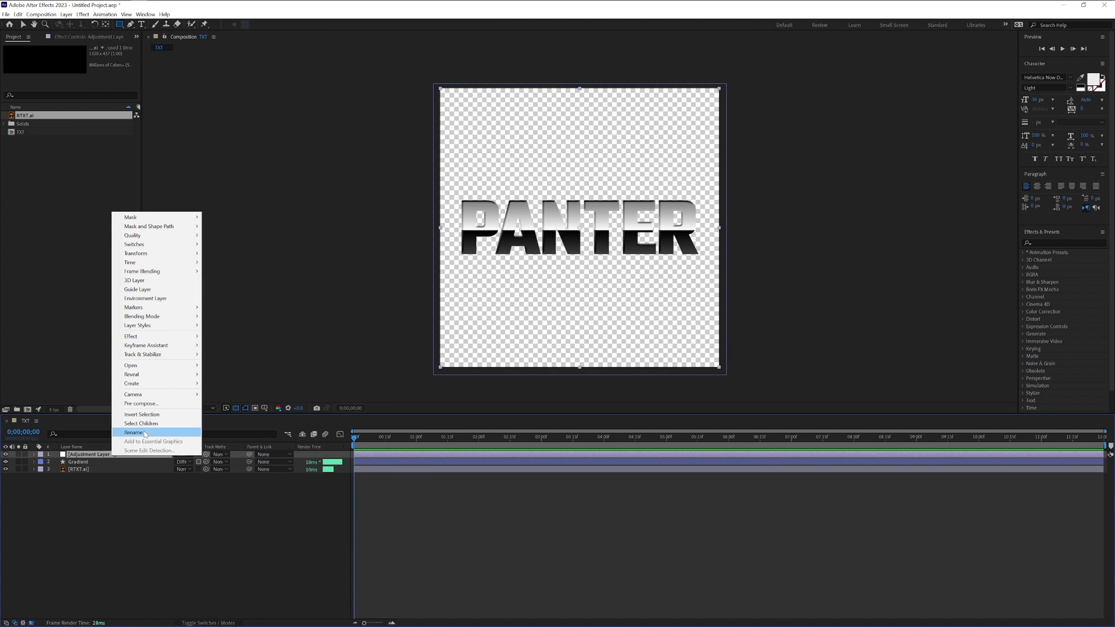
pyautogui.click(144, 432)
pyautogui.write('Col')
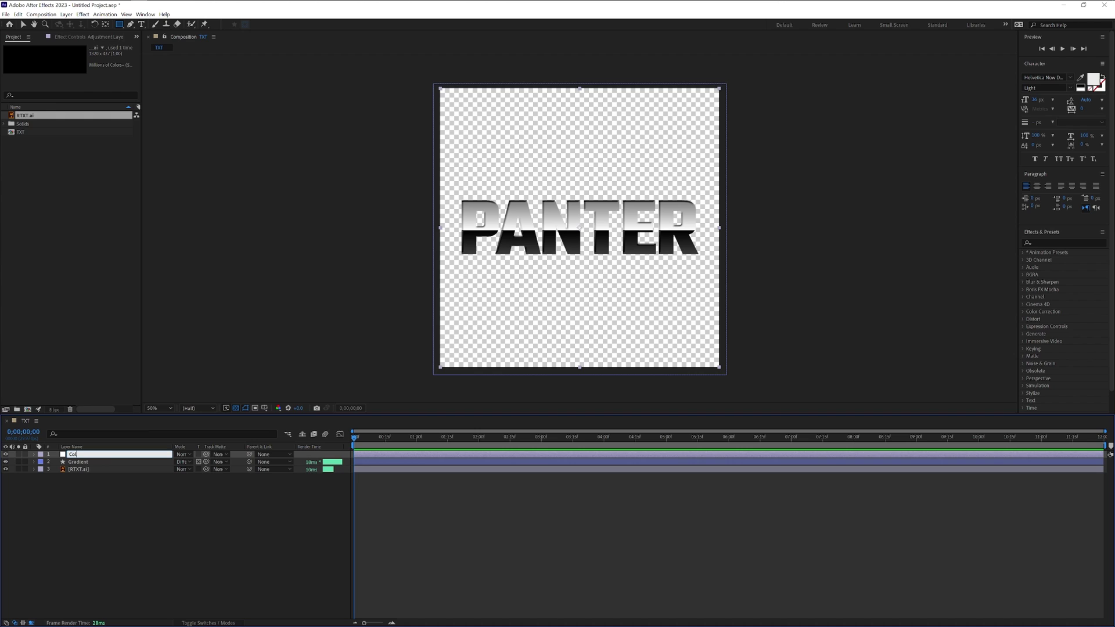
pyautogui.write('ors')
pyautogui.press('Return')
# Search for 'colorama' and apply Colorama to the Colors layer
pyautogui.click(1051, 242)
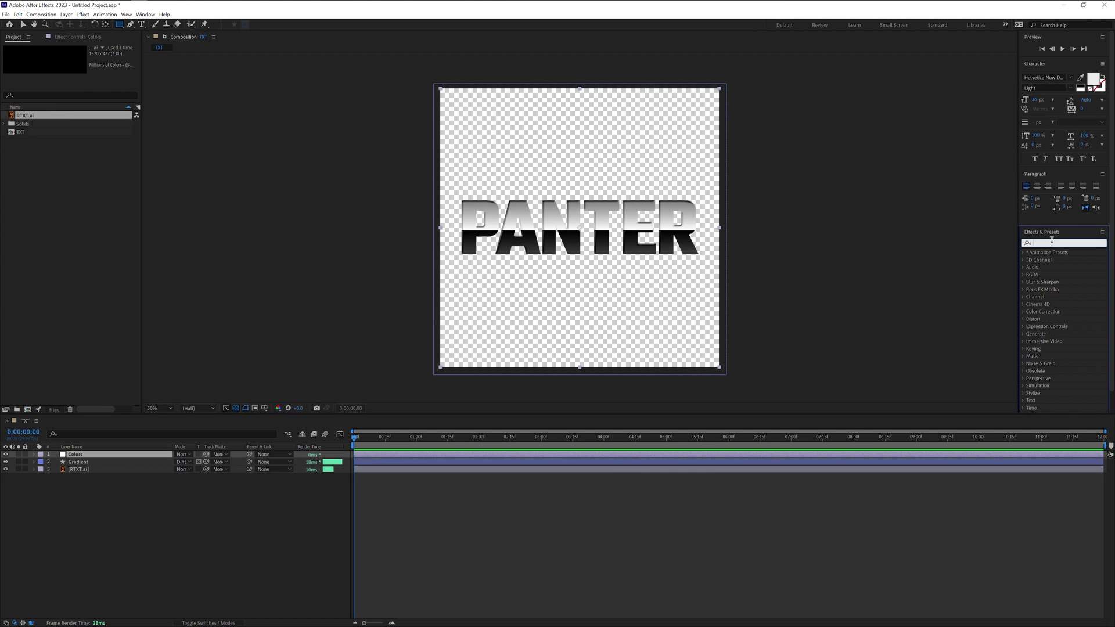
pyautogui.write('colorama')
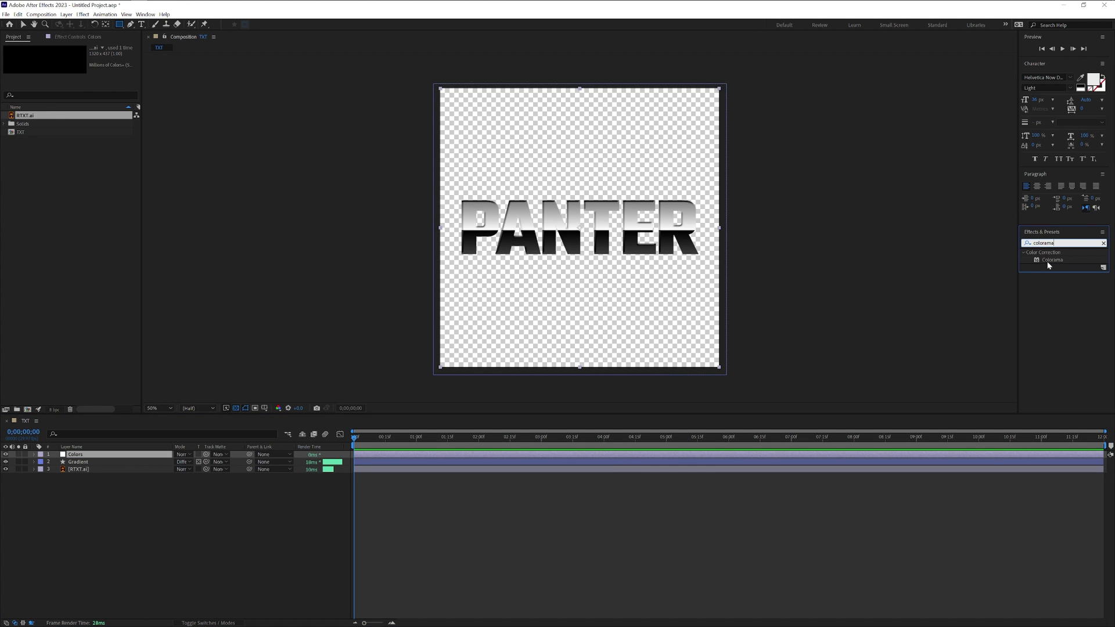
pyautogui.moveTo(1050, 261); pyautogui.dragTo(87, 458)
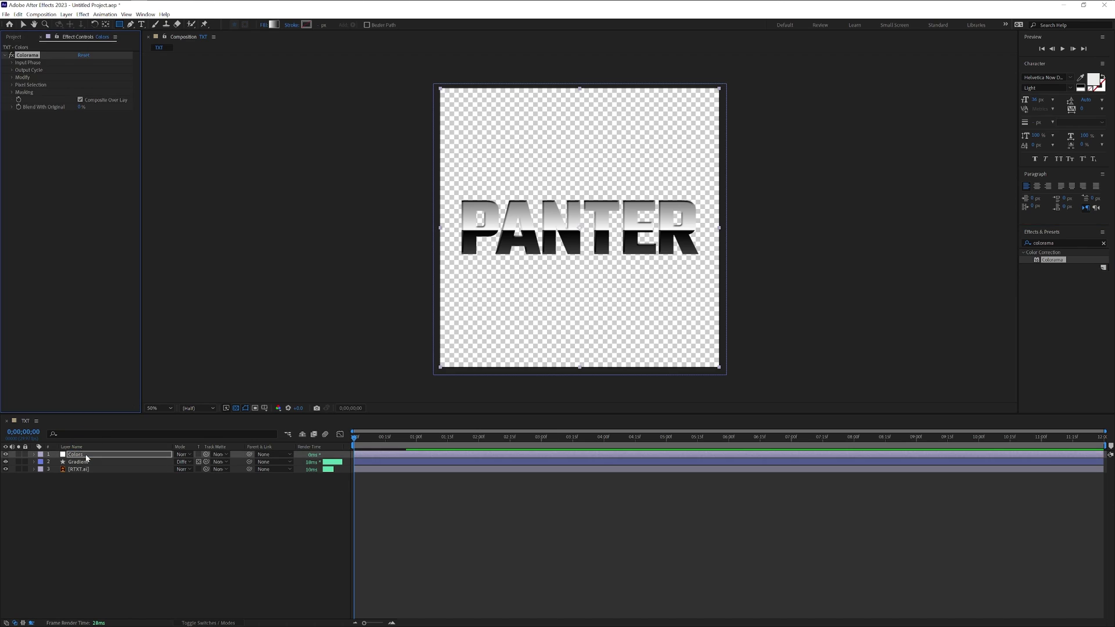
# Keyframe Colorama's Phase Shift from 0 to 4 revolutions near 10;17
pyautogui.press('v')
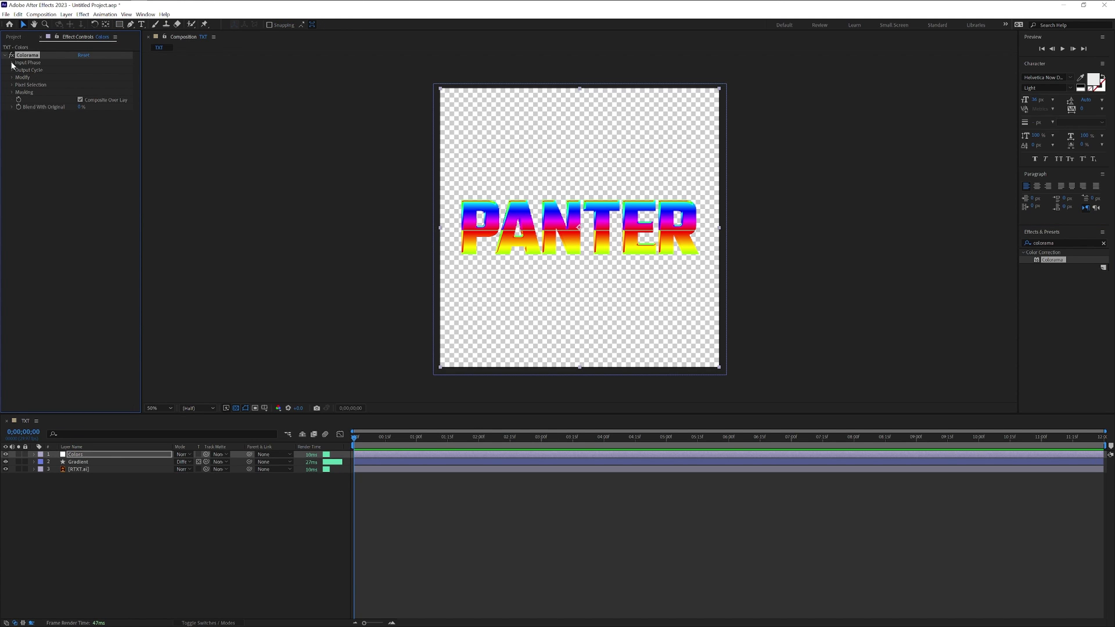
pyautogui.click(12, 62)
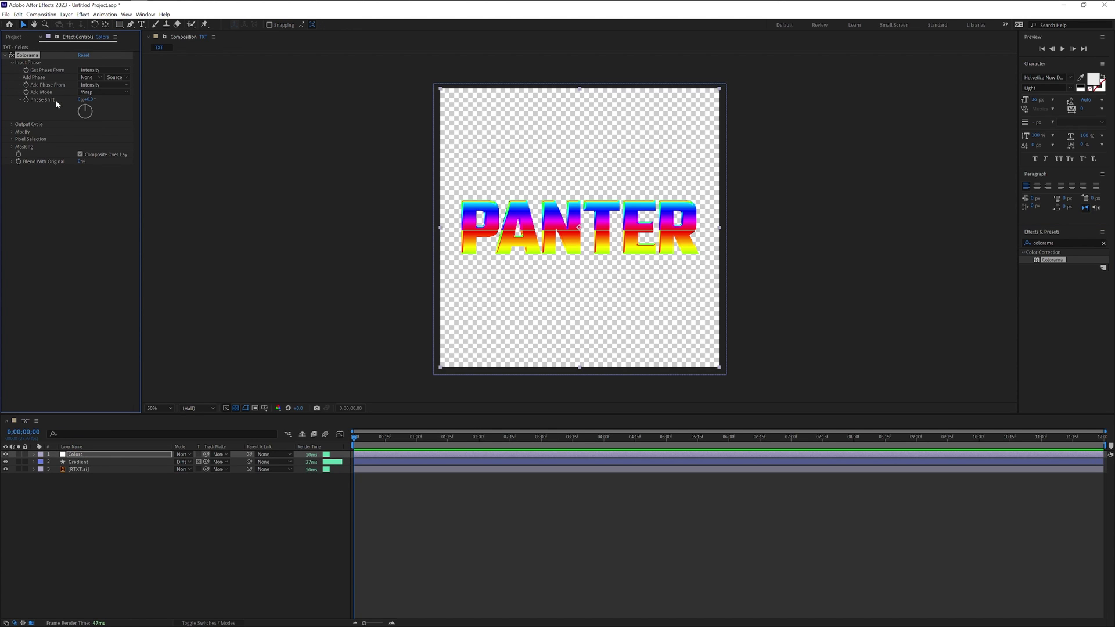
pyautogui.moveTo(93, 103)
pyautogui.mouseDown()
pyautogui.moveTo(75, 144)
pyautogui.moveTo(48, 133)
pyautogui.moveTo(71, 132)
pyautogui.moveTo(82, 99)
pyautogui.moveTo(97, 115)
pyautogui.mouseUp()
pyautogui.hotkey('ctrl', 'z')
pyautogui.moveTo(356, 443); pyautogui.dragTo(1103, 436)
pyautogui.click(81, 99)
pyautogui.press('Return')
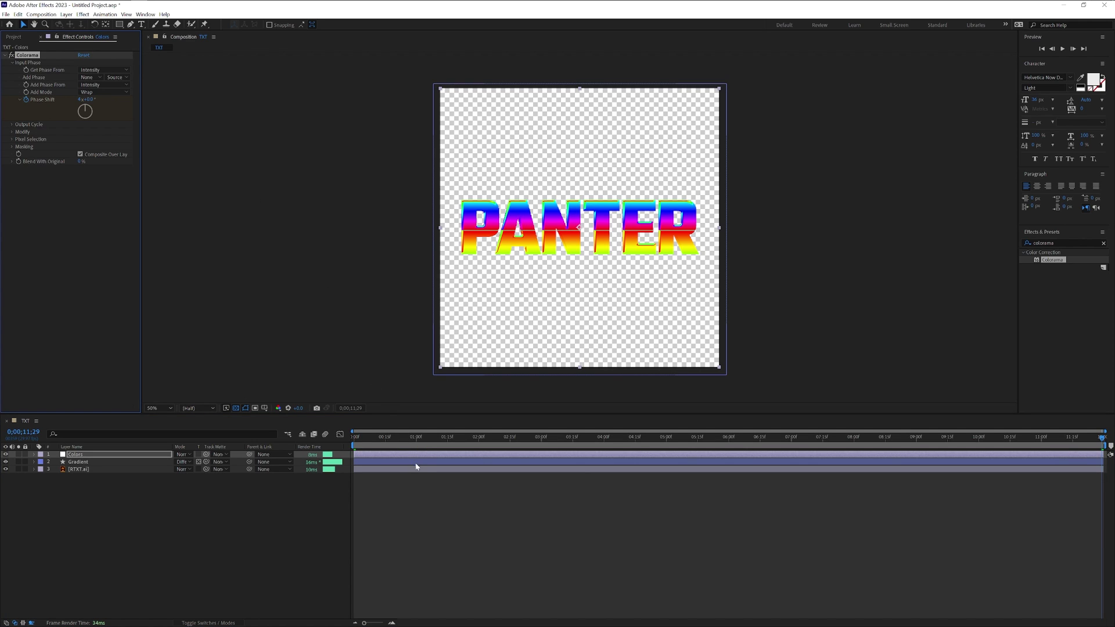
# Preview the colour-cycling animation and return to the Colorama settings
pyautogui.click(360, 436)
pyautogui.press('space')
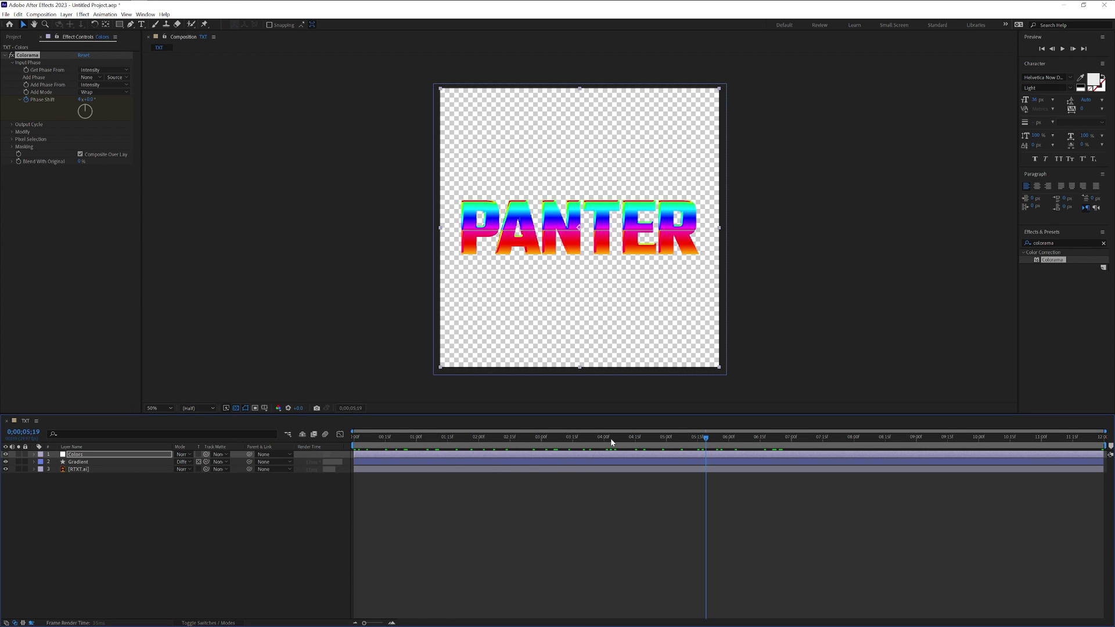
pyautogui.press('space')
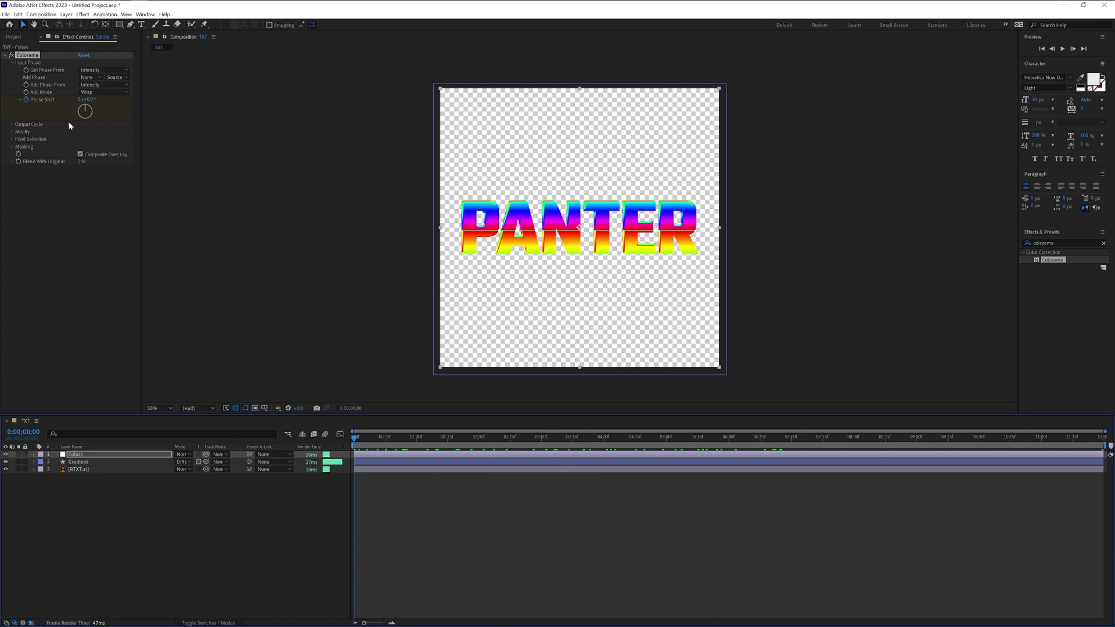
pyautogui.click(32, 124)
# Remove green from Colorama's Output Cycle wheel and move the blue stop to the right
pyautogui.click(13, 124)
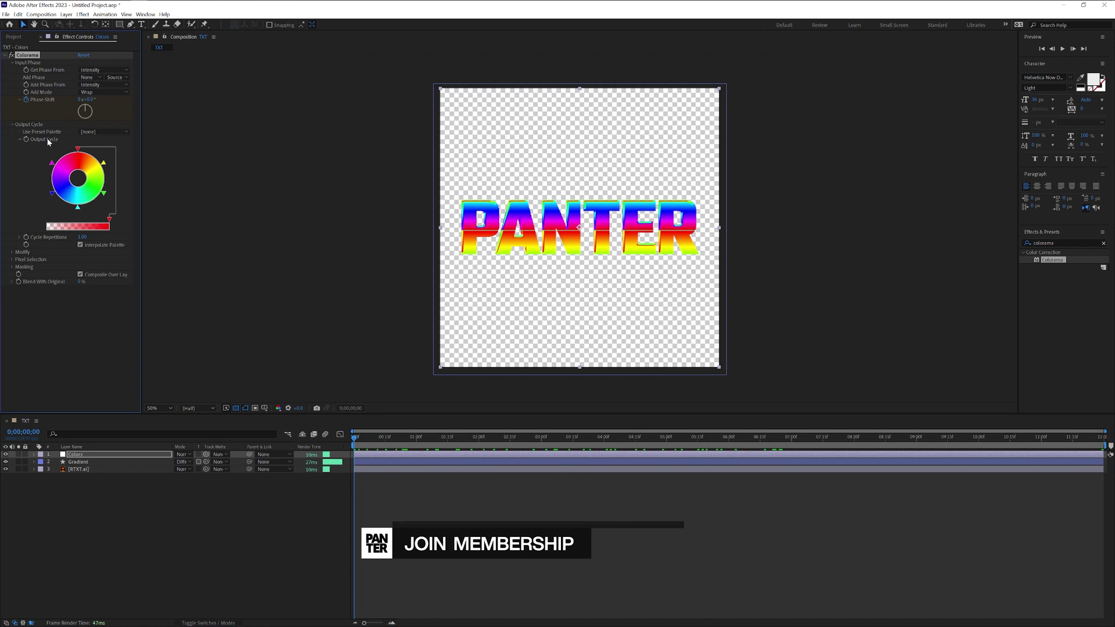
pyautogui.click(104, 194)
pyautogui.moveTo(104, 197); pyautogui.dragTo(134, 215)
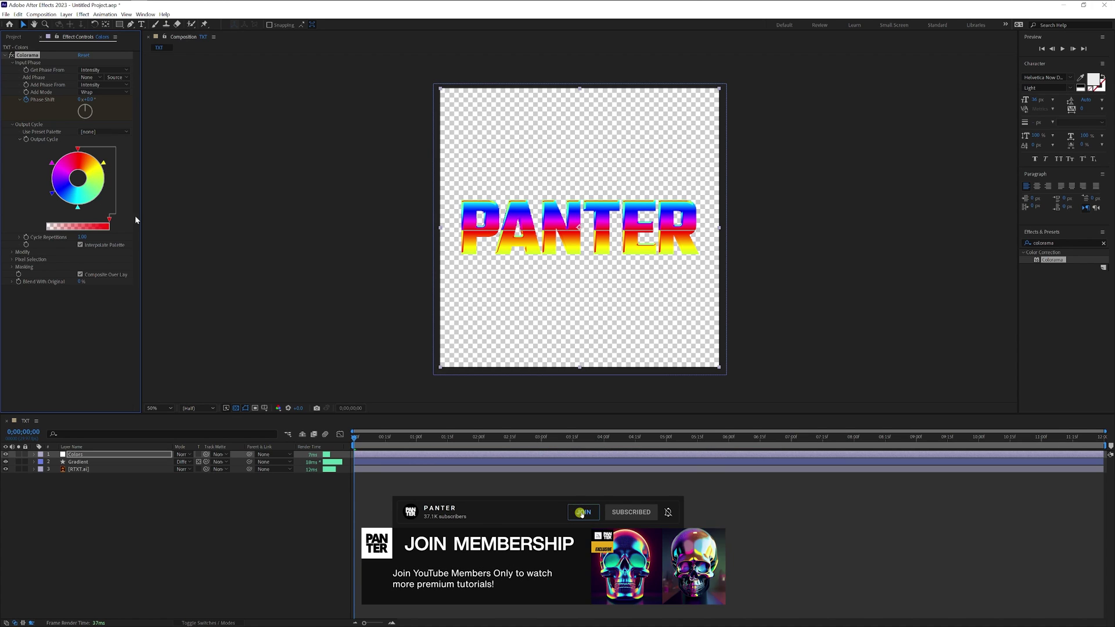
pyautogui.moveTo(54, 197); pyautogui.dragTo(103, 197)
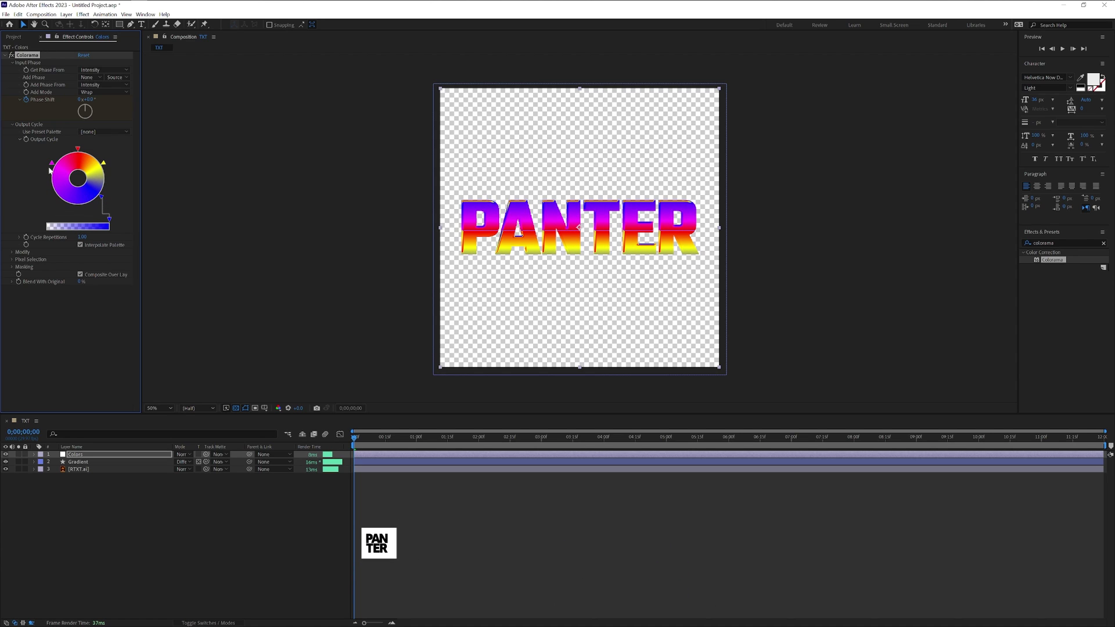
# Recolour the red stop white and the yellow stop black, then reposition the blue and black stops
pyautogui.doubleClick(78, 149)
pyautogui.click(14, 132)
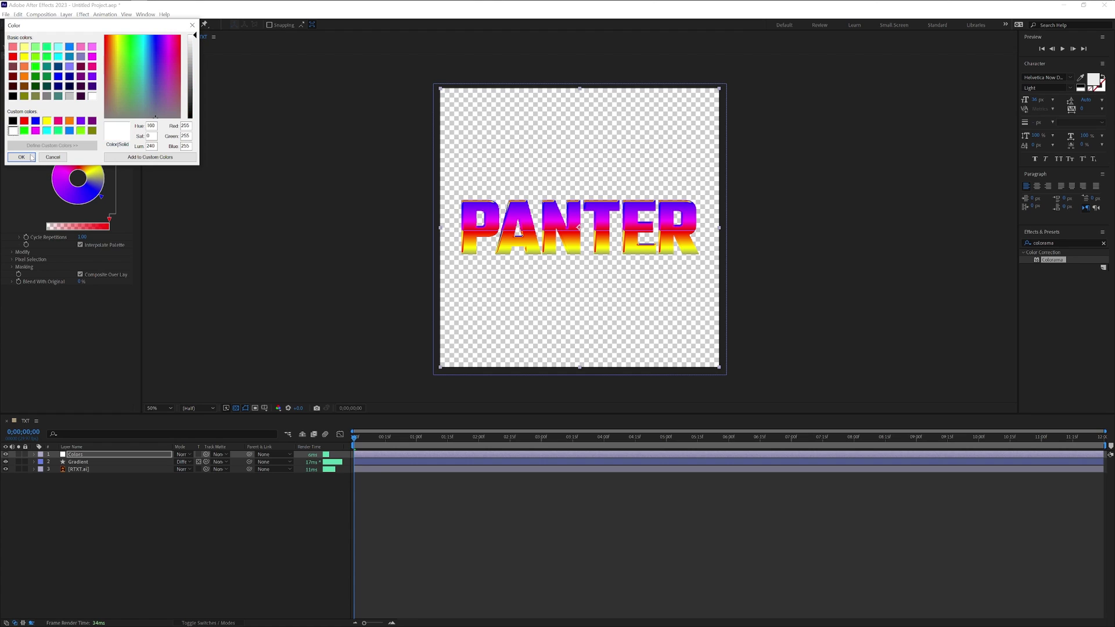
pyautogui.click(29, 158)
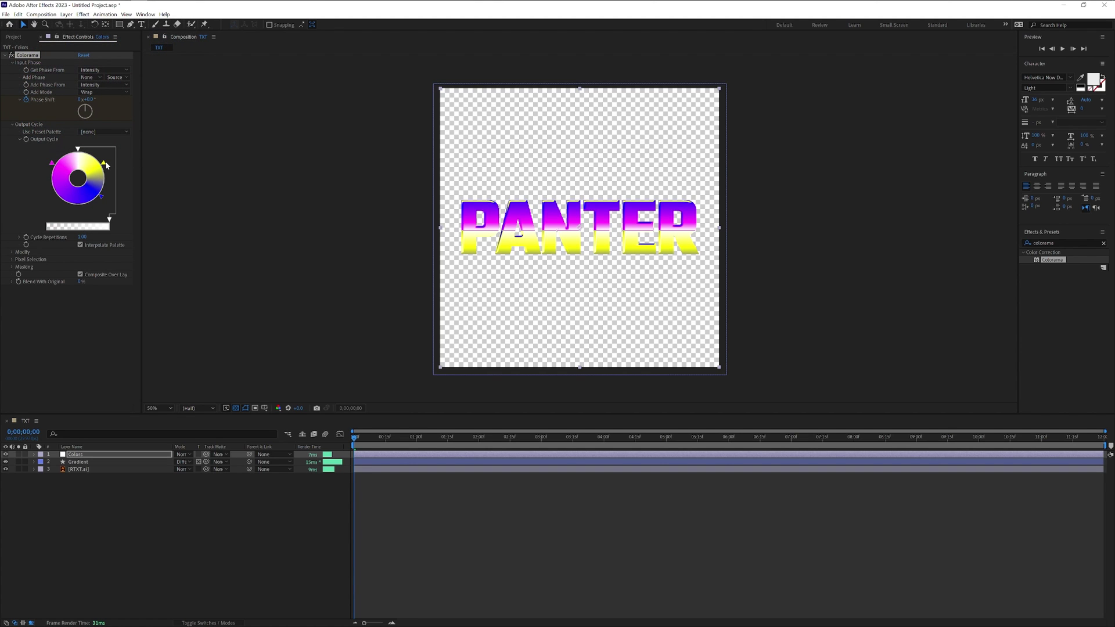
pyautogui.doubleClick(105, 165)
pyautogui.click(12, 121)
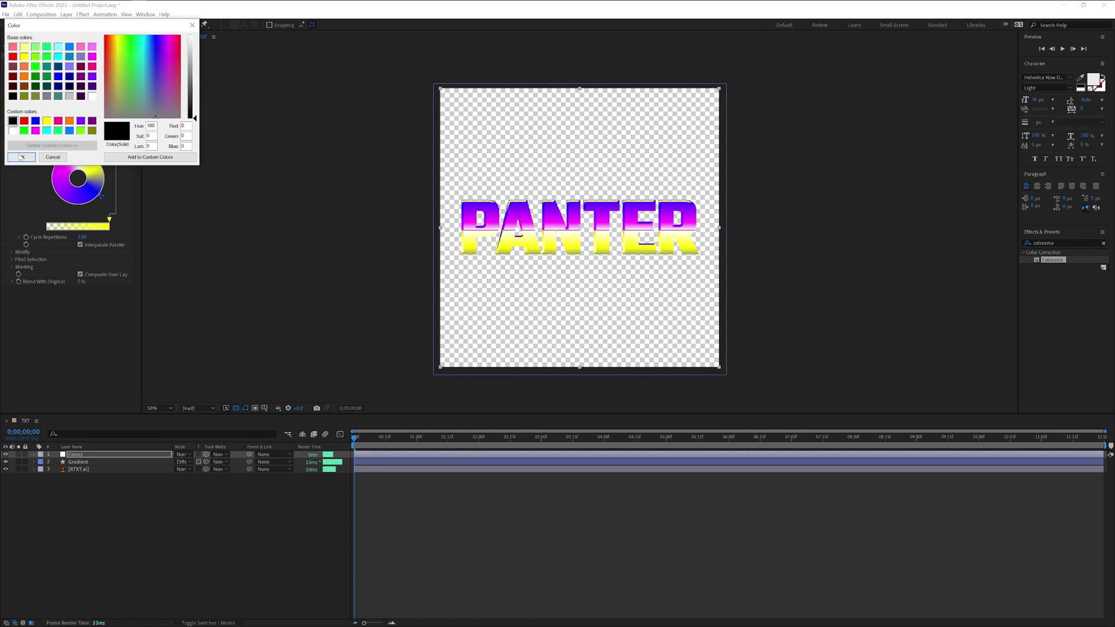
pyautogui.click(20, 157)
pyautogui.moveTo(102, 196); pyautogui.dragTo(60, 202)
pyautogui.moveTo(104, 166); pyautogui.dragTo(77, 158)
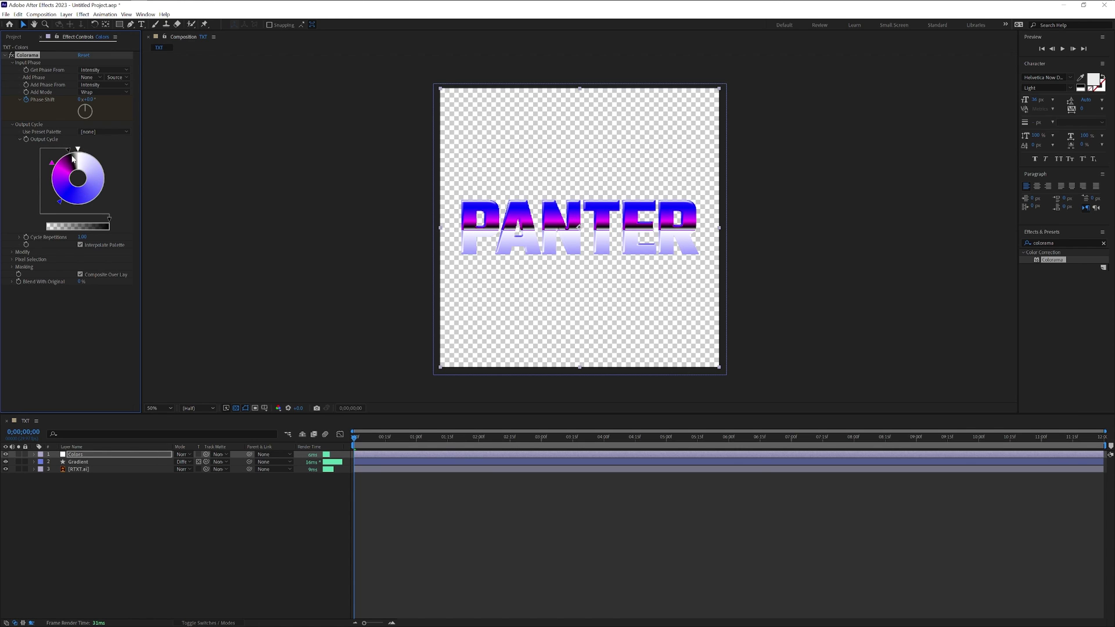
# Nudge the Gradient layer's black and white gradient stops, then scrub the timeline to check
pyautogui.press('space')
pyautogui.click(78, 462)
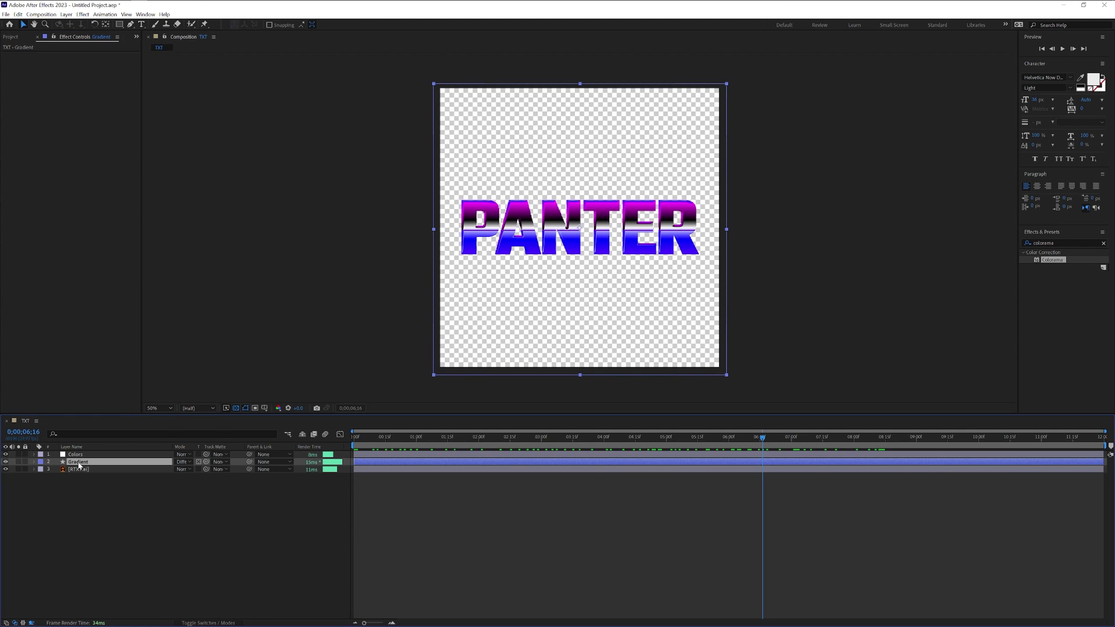
pyautogui.click(34, 461)
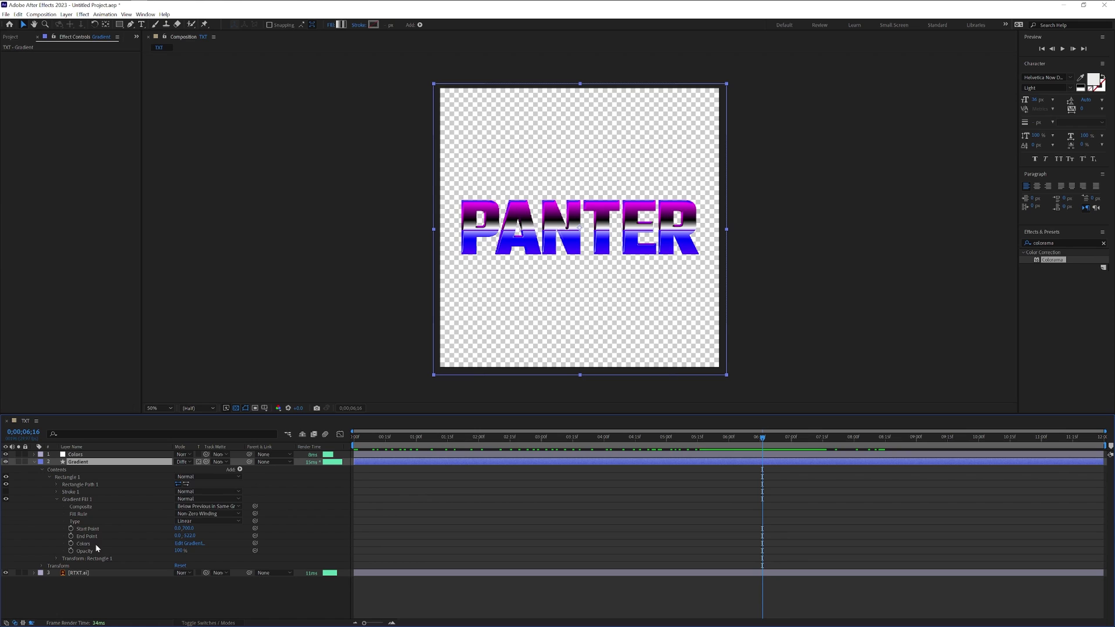
pyautogui.click(188, 543)
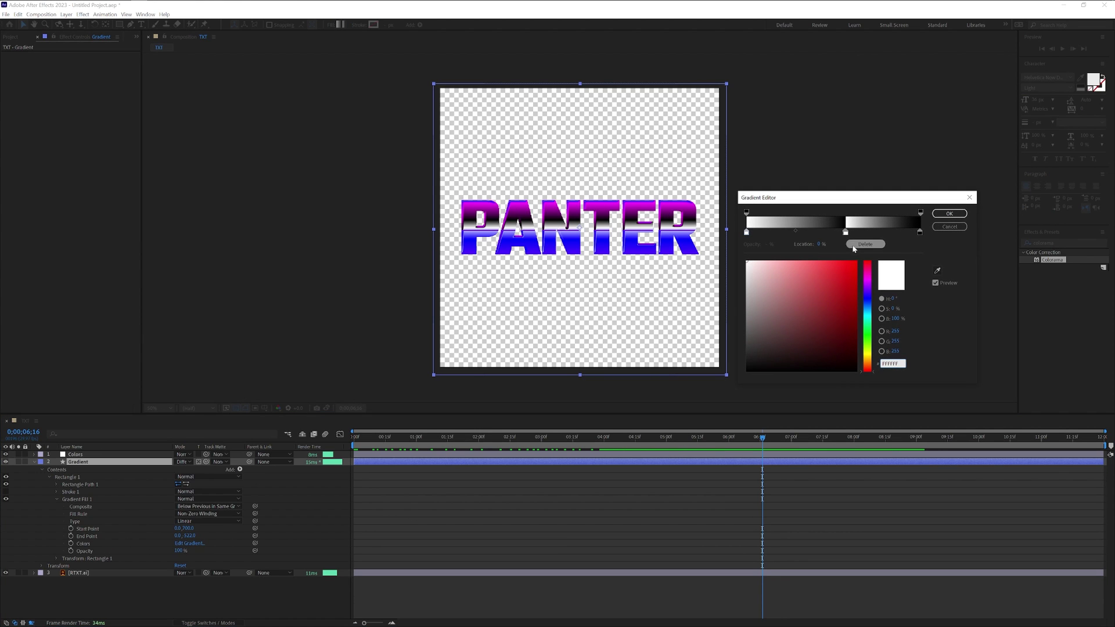
pyautogui.moveTo(845, 233)
pyautogui.mouseDown()
pyautogui.moveTo(825, 232)
pyautogui.moveTo(874, 233)
pyautogui.moveTo(832, 232)
pyautogui.moveTo(857, 234)
pyautogui.mouseUp()
pyautogui.click(949, 214)
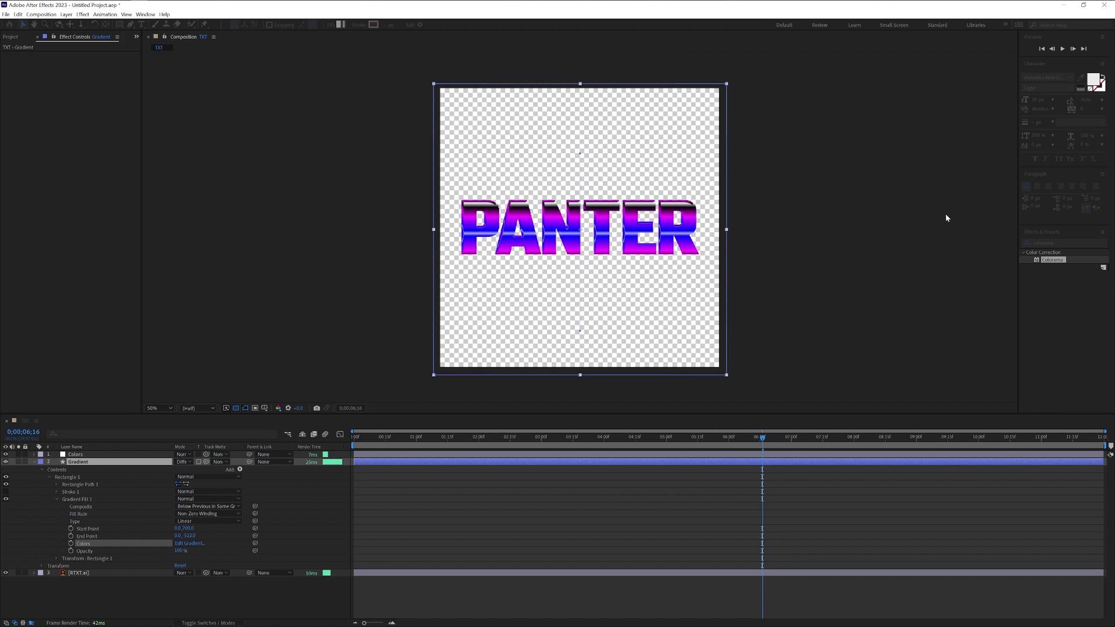
pyautogui.moveTo(420, 439); pyautogui.dragTo(1102, 440)
# On the Colors layer's Colorama, preview a -4 Phase Shift, then lower Cycle Repetitions
pyautogui.click(64, 455)
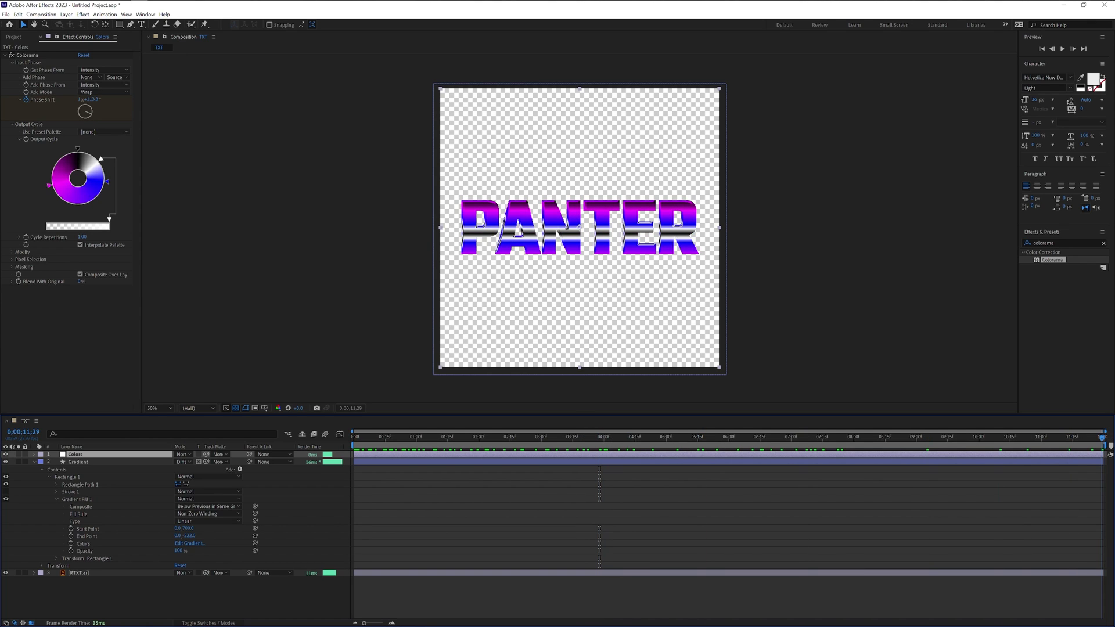
pyautogui.click(80, 100)
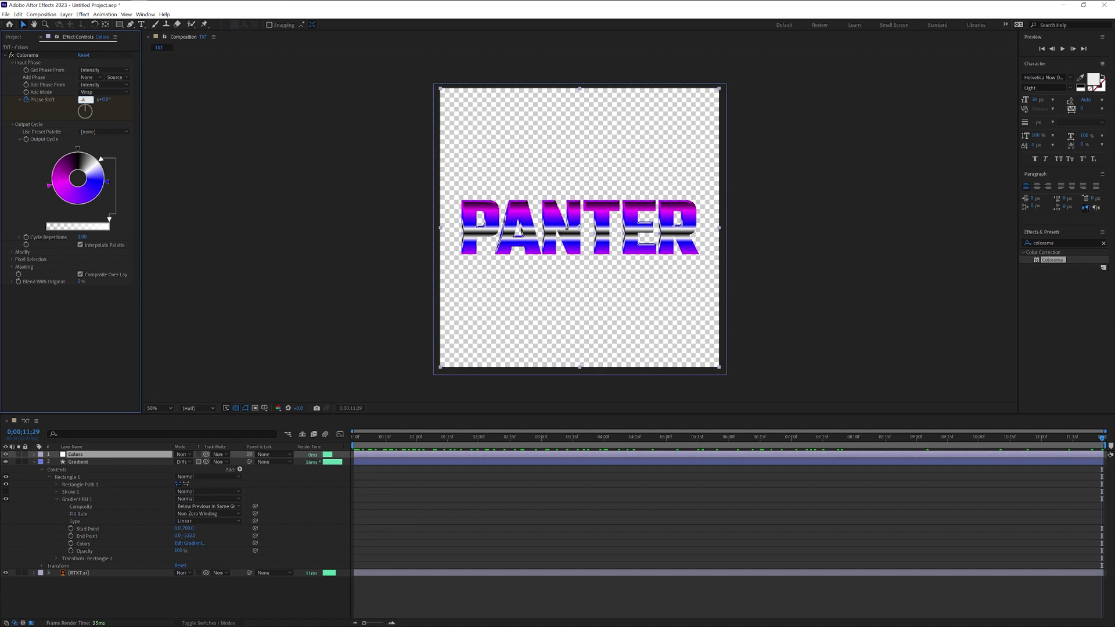
pyautogui.press('Return')
pyautogui.press('space')
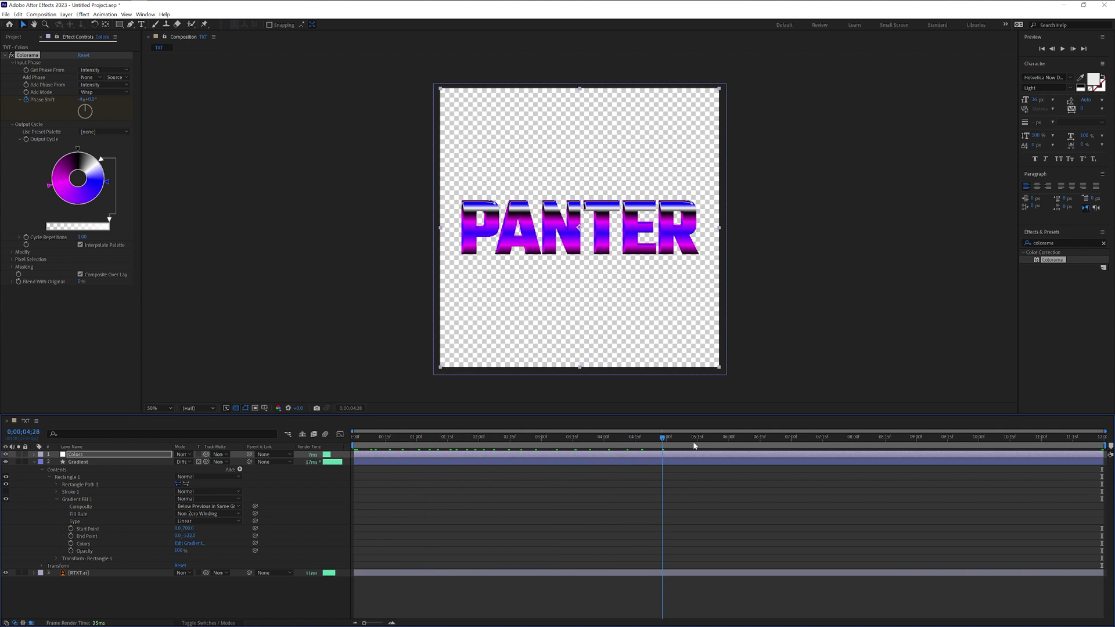
pyautogui.press('space')
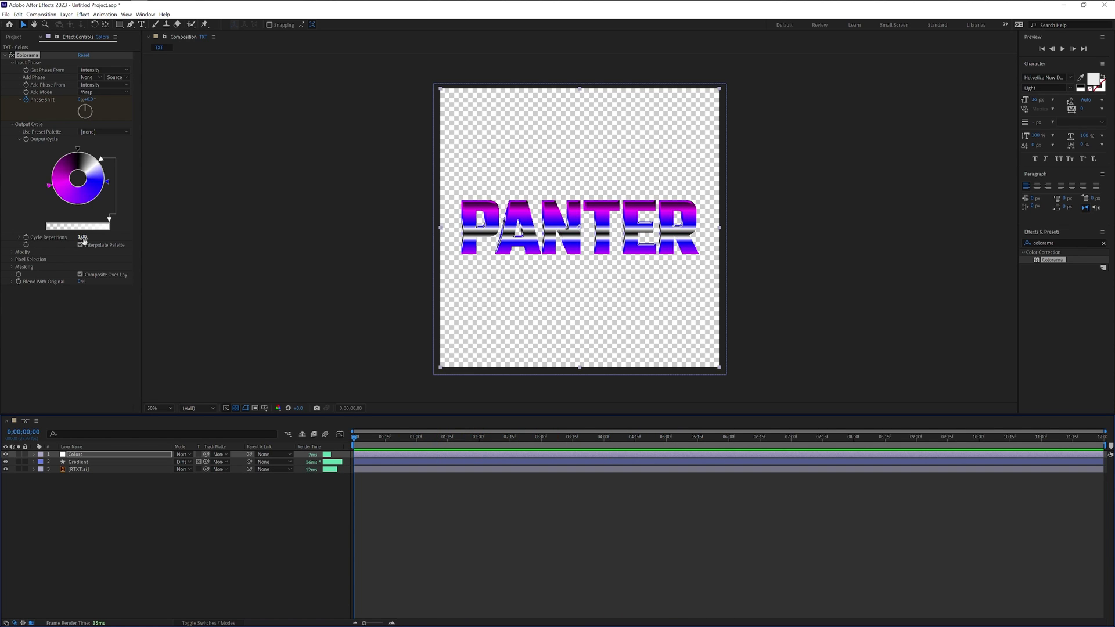
pyautogui.moveTo(82, 237)
pyautogui.mouseDown()
pyautogui.moveTo(96, 239)
pyautogui.moveTo(85, 240)
pyautogui.mouseUp()
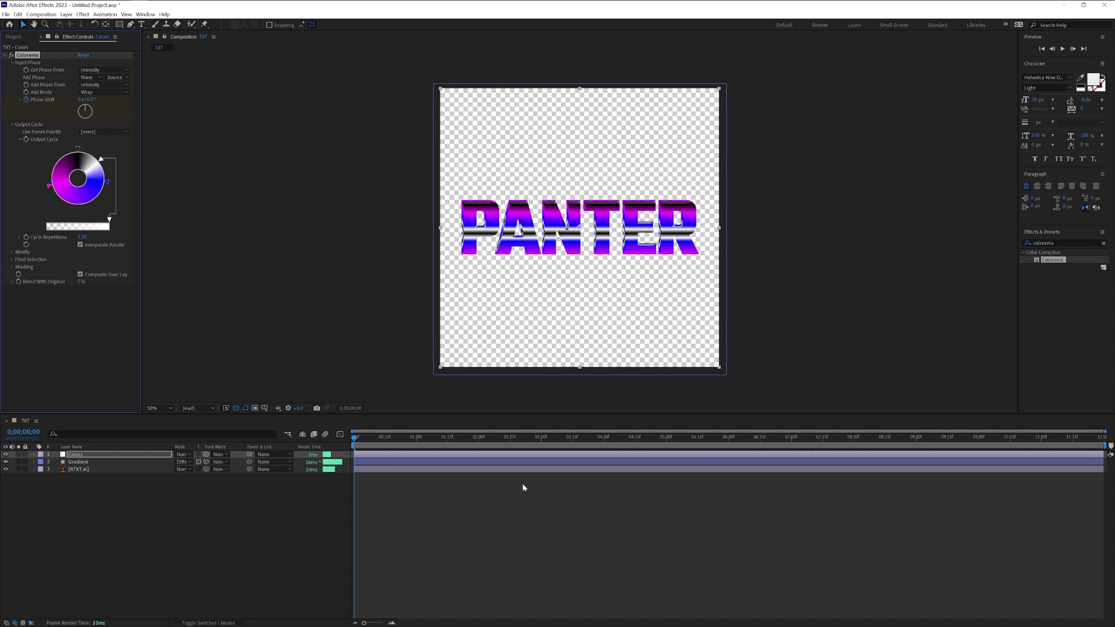
pyautogui.click(358, 440)
# Search 'rough' and apply Roughen Edges to the Colors layer
pyautogui.click(1087, 244)
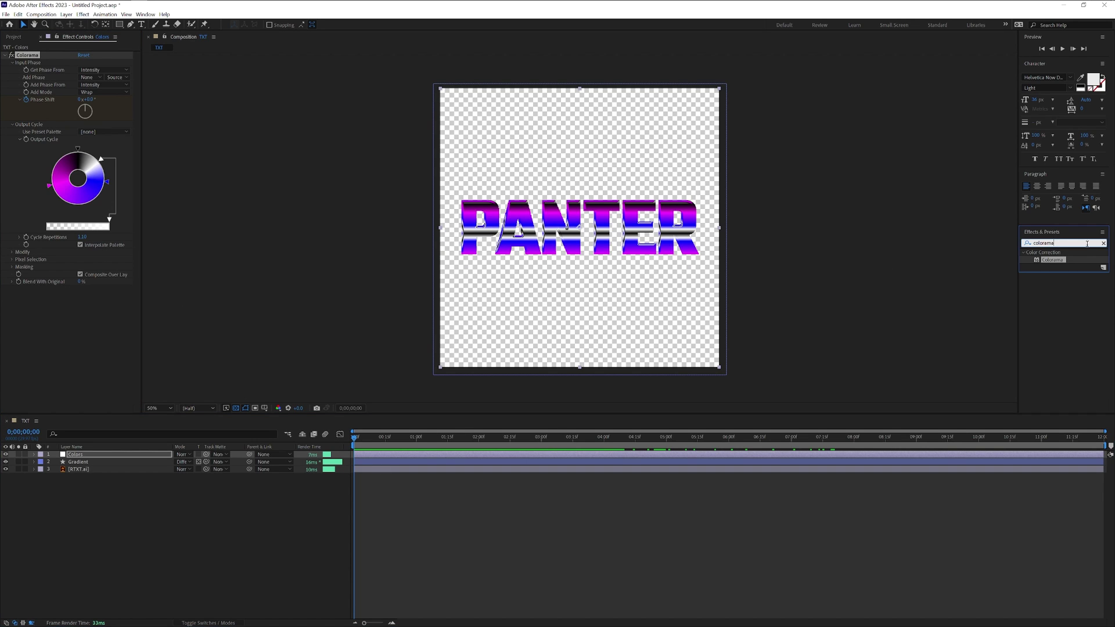
pyautogui.click(1101, 244)
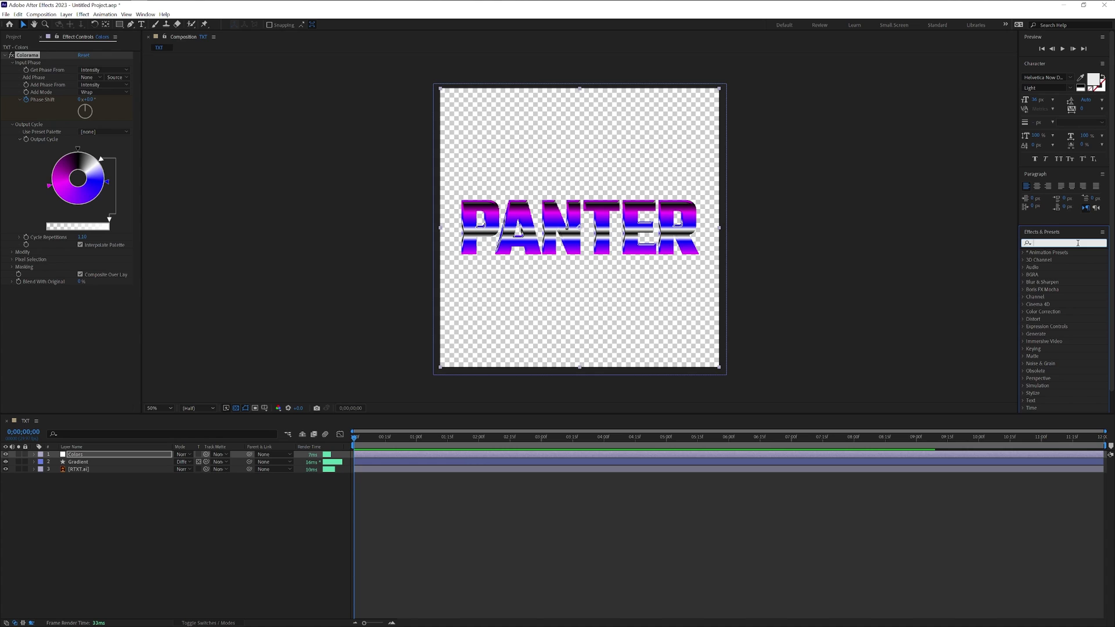
pyautogui.write('rough')
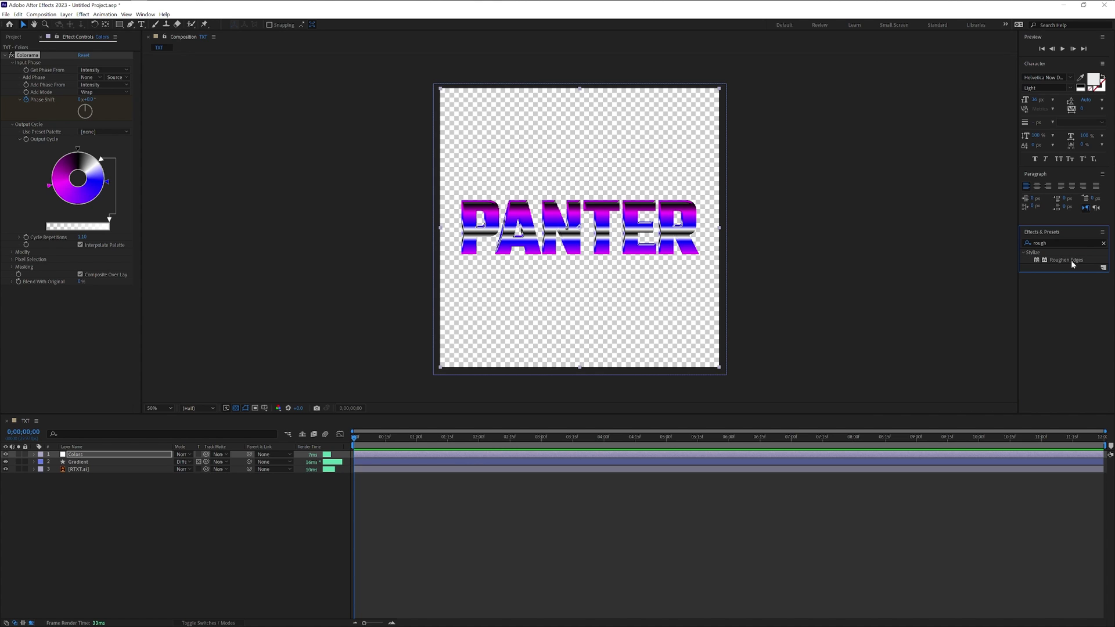
pyautogui.moveTo(1067, 260); pyautogui.dragTo(581, 243)
pyautogui.press('/')
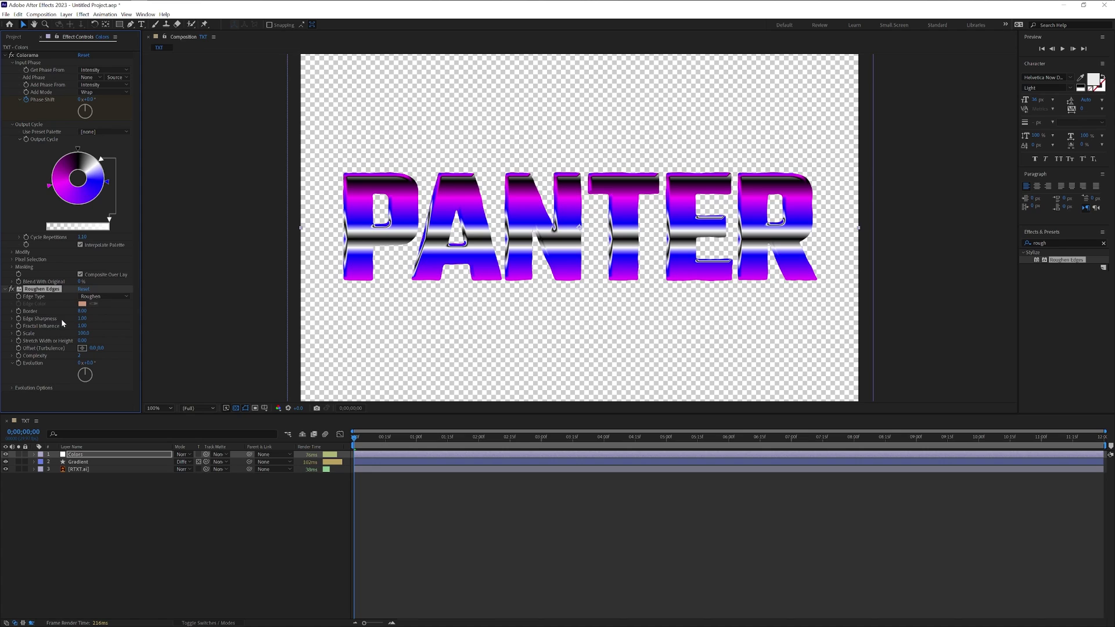
# Set Roughen Edges' Edge Sharpness to 5.00 and Fractal Influence to 0.00
pyautogui.click(82, 319)
pyautogui.press('Tab')
pyautogui.write('0')
pyautogui.press('Return')
pyautogui.press(',')
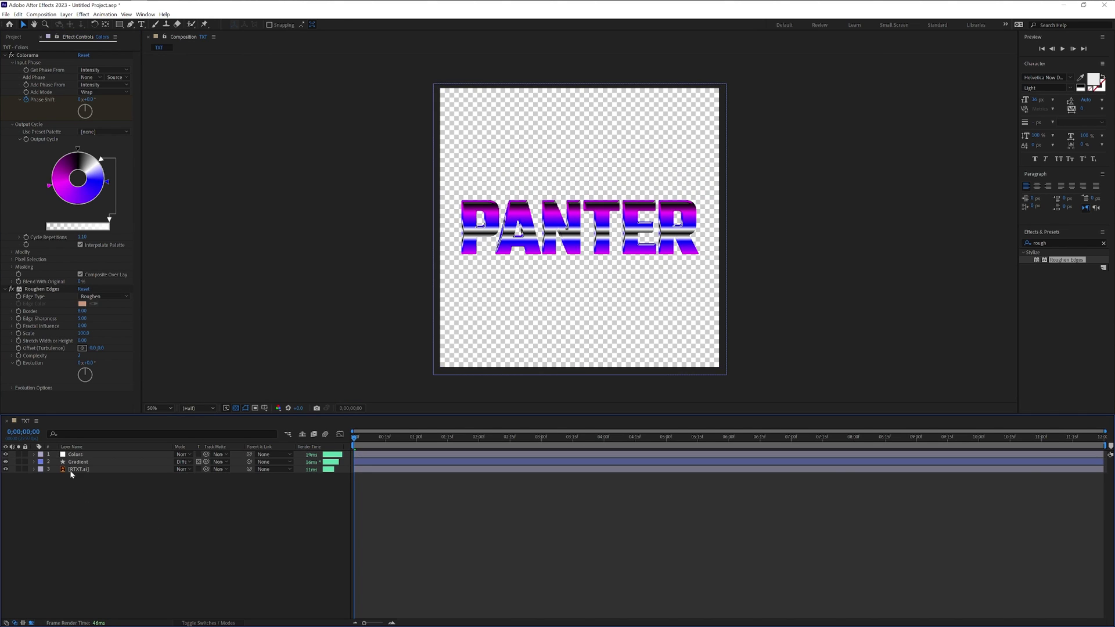
pyautogui.moveTo(168, 552); pyautogui.dragTo(80, 462)
# Pre-compose the three selected logo layers into a comp named TXT
pyautogui.rightClick(81, 464)
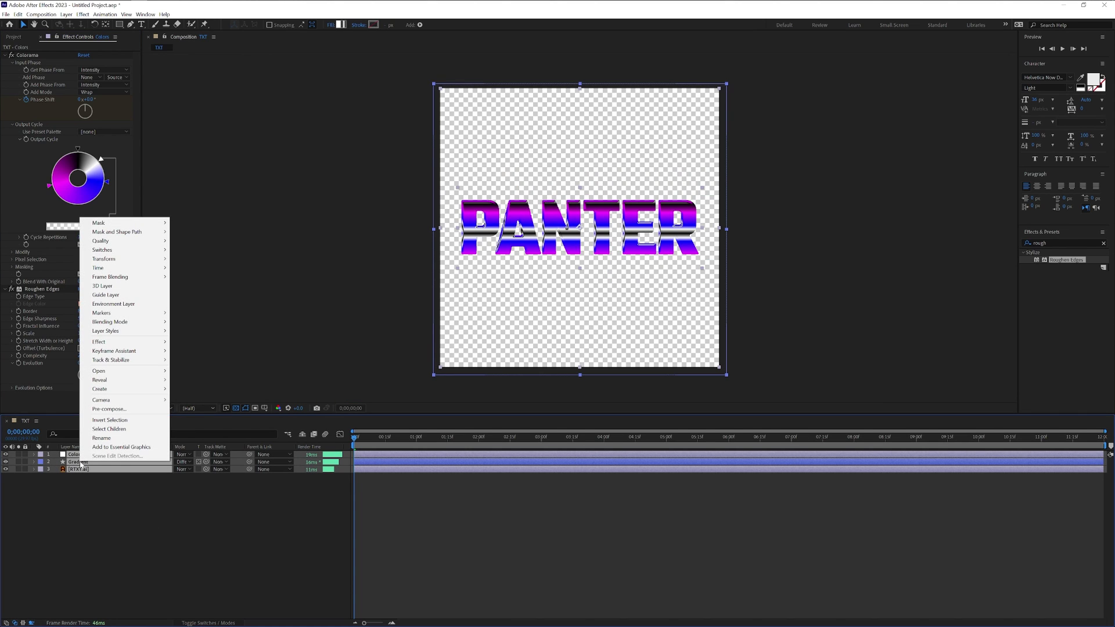
pyautogui.click(128, 410)
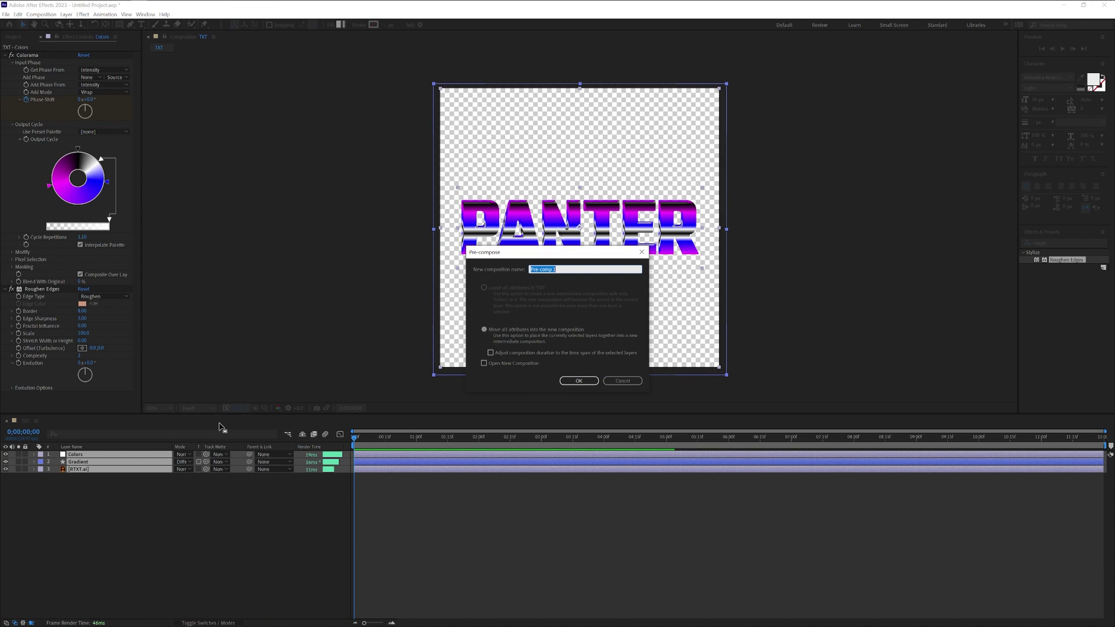
pyautogui.write('TXT')
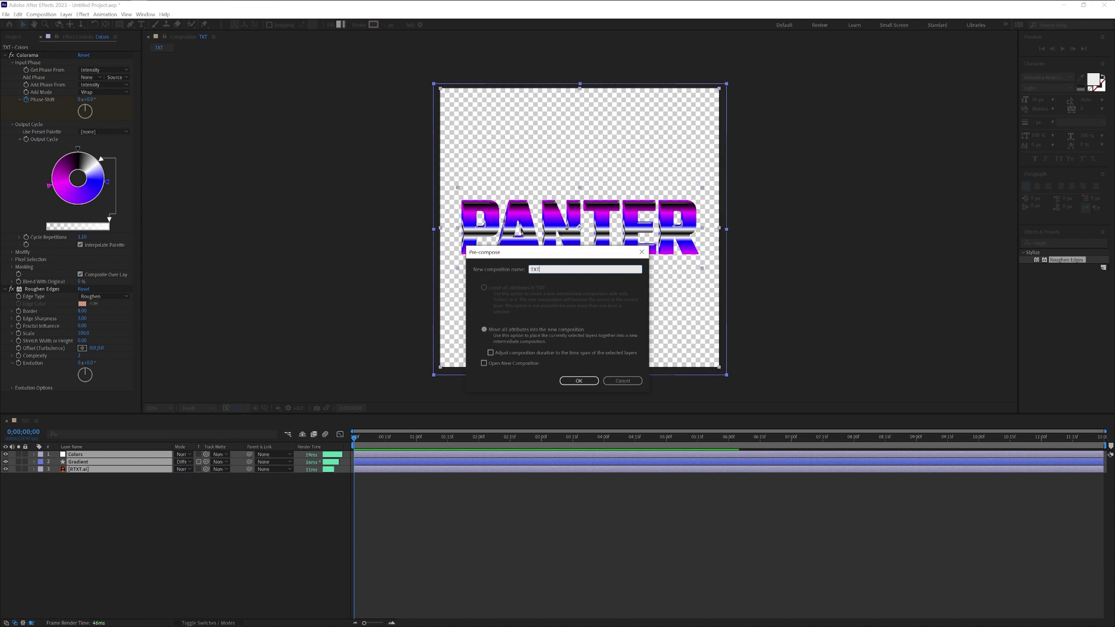
pyautogui.click(578, 382)
# Create a black solid named Background and place it below TXT
pyautogui.rightClick(173, 485)
pyautogui.moveTo(205, 492)
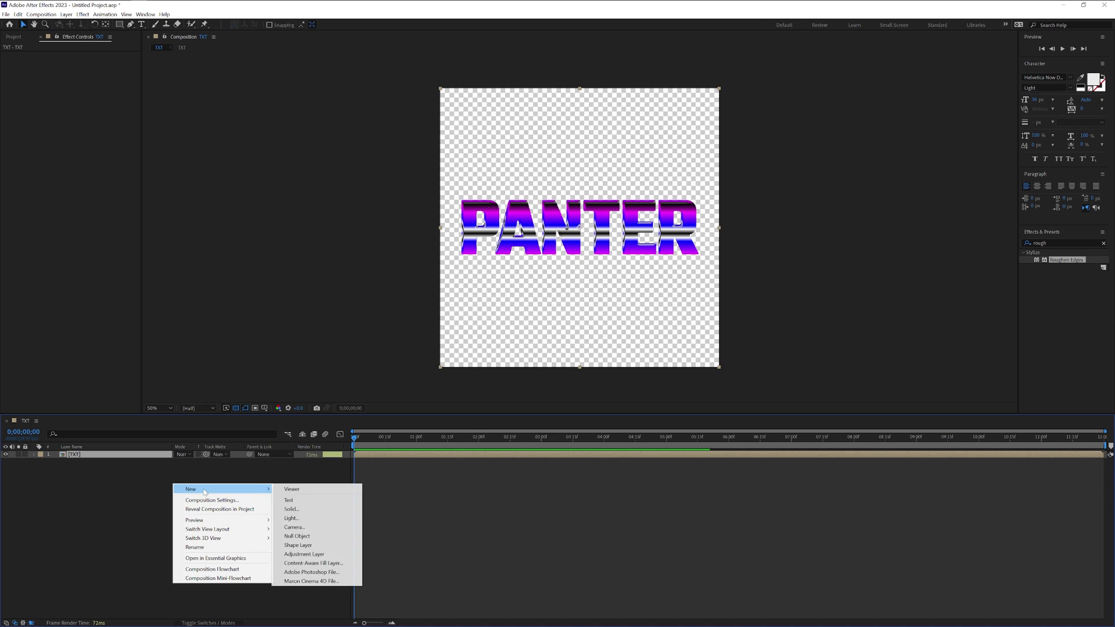
pyautogui.click(312, 510)
pyautogui.write('Ba')
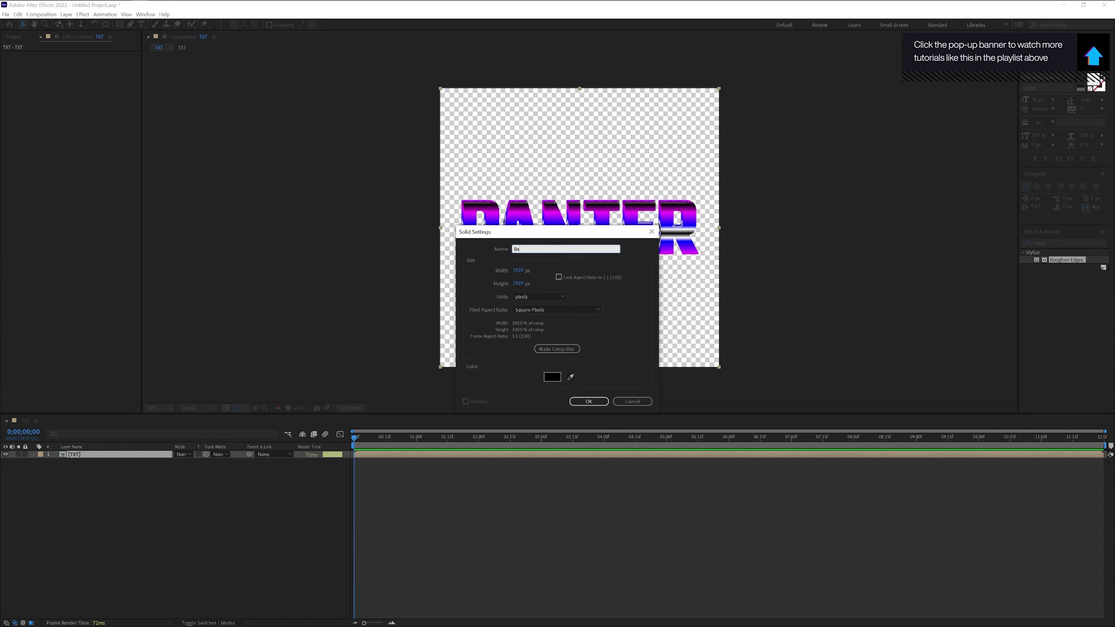
pyautogui.write('ckground')
pyautogui.click(592, 401)
pyautogui.moveTo(95, 454); pyautogui.dragTo(85, 471)
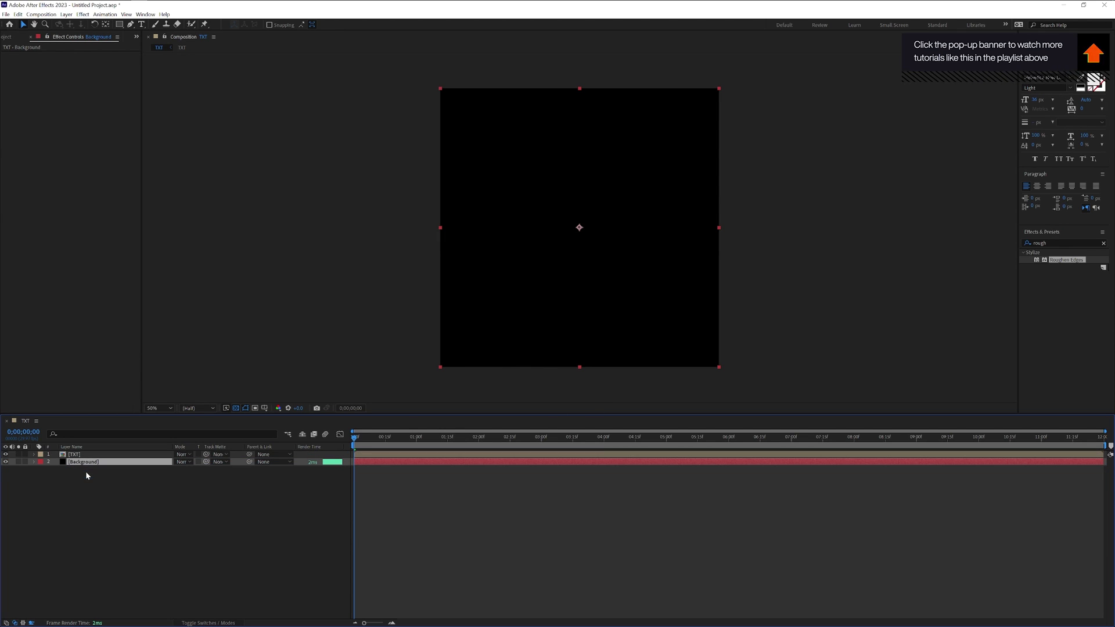
# Apply Gradient Ramp to the Background layer and try a dark purple Start Color
pyautogui.click(1104, 245)
pyautogui.click(1060, 244)
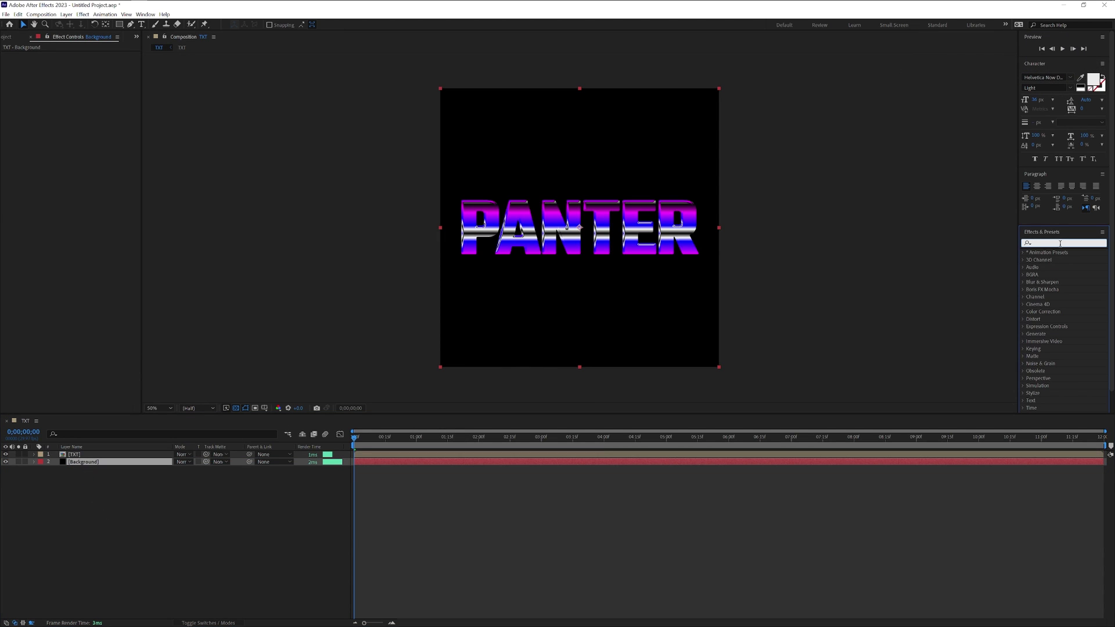
pyautogui.write('gradient ra')
pyautogui.moveTo(1061, 262); pyautogui.dragTo(91, 467)
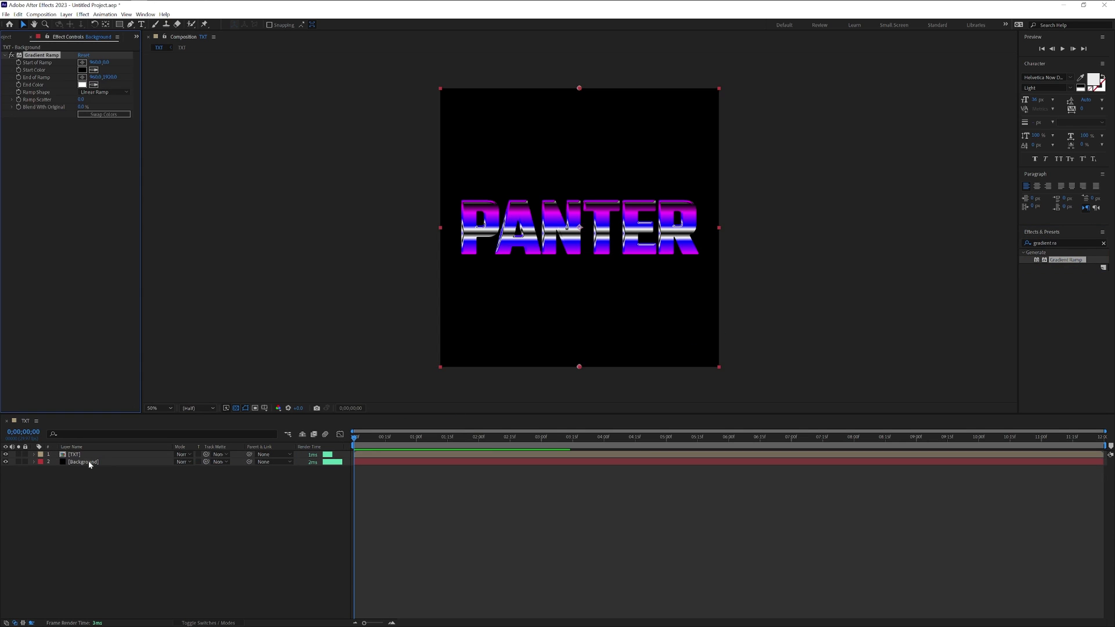
pyautogui.click(82, 69)
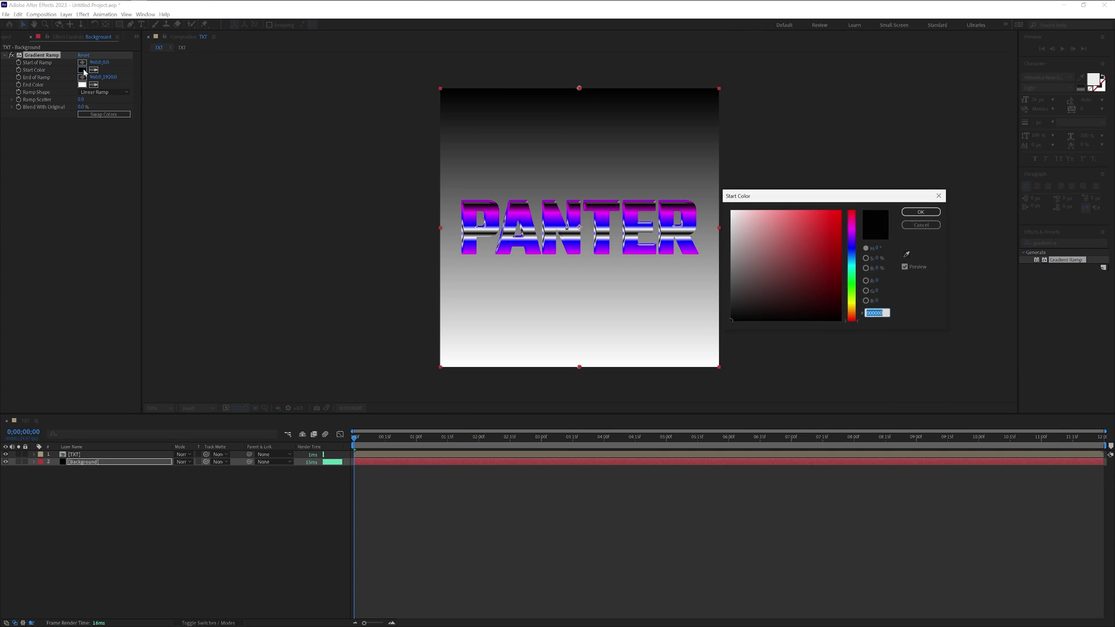
pyautogui.moveTo(851, 263); pyautogui.dragTo(854, 239)
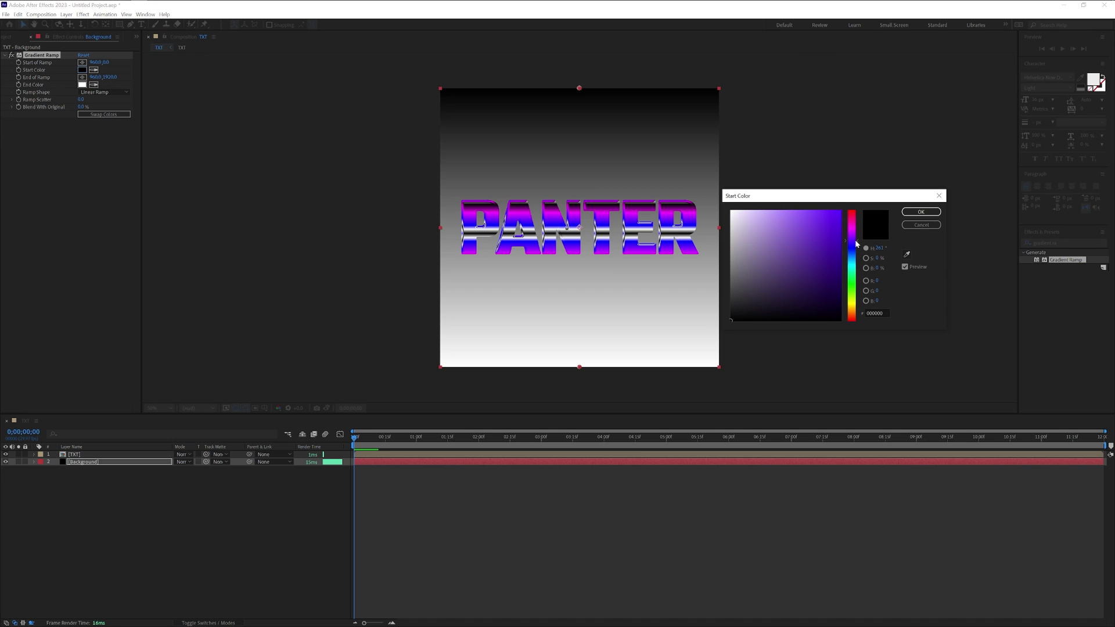
pyautogui.click(835, 282)
pyautogui.press('Return')
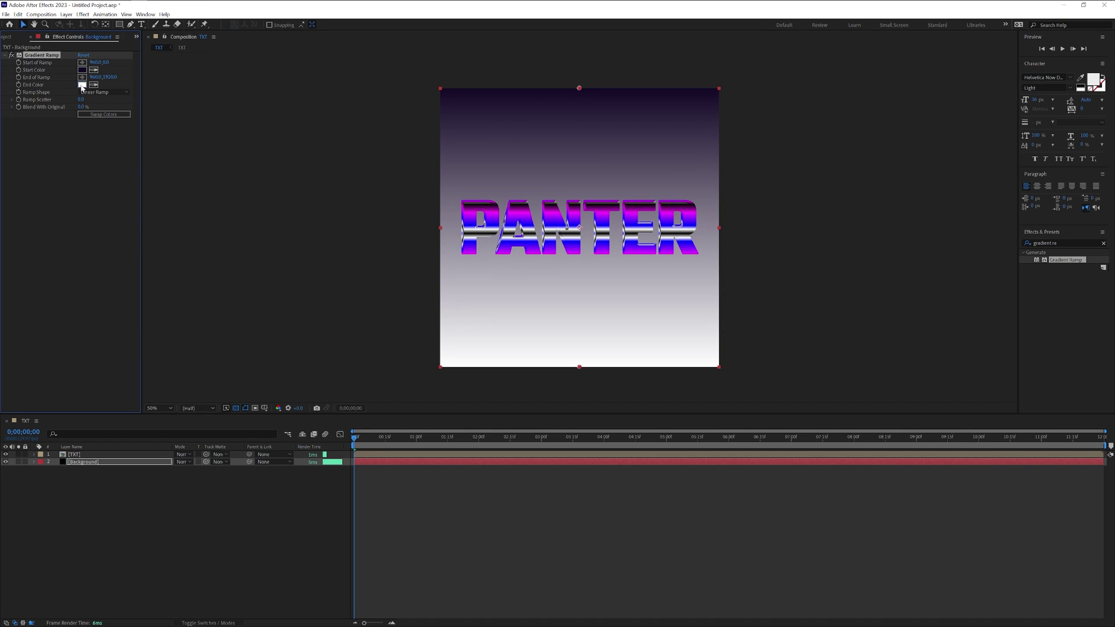
# Set the ramp's End Color to purple and Start Color to black (000000)
pyautogui.click(82, 85)
pyautogui.hotkey('ctrl', 'v')
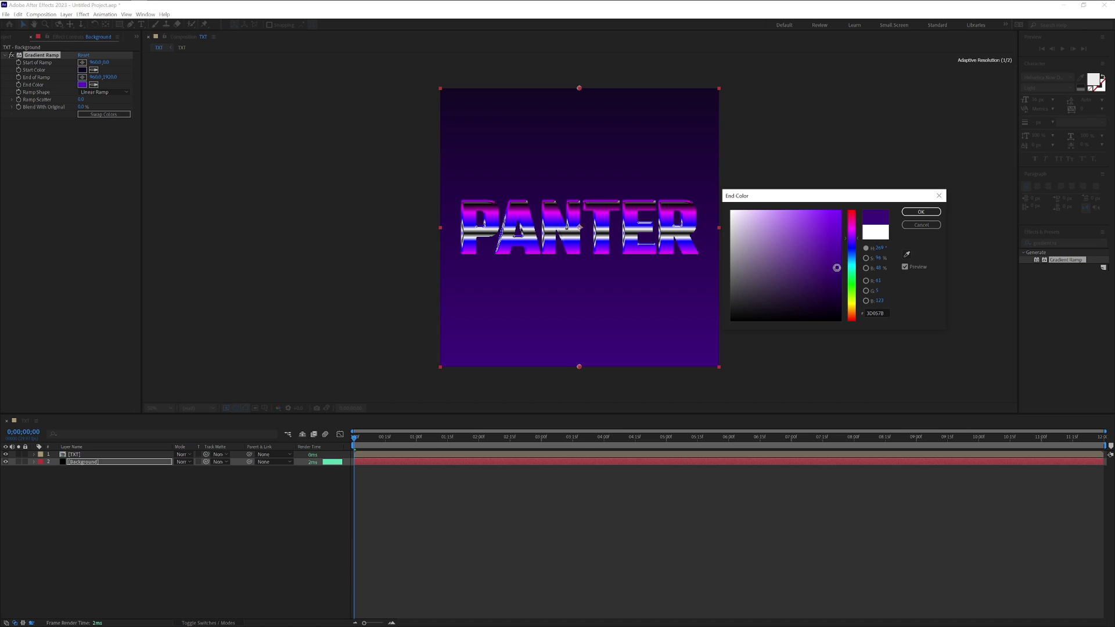
pyautogui.click(921, 211)
pyautogui.click(82, 69)
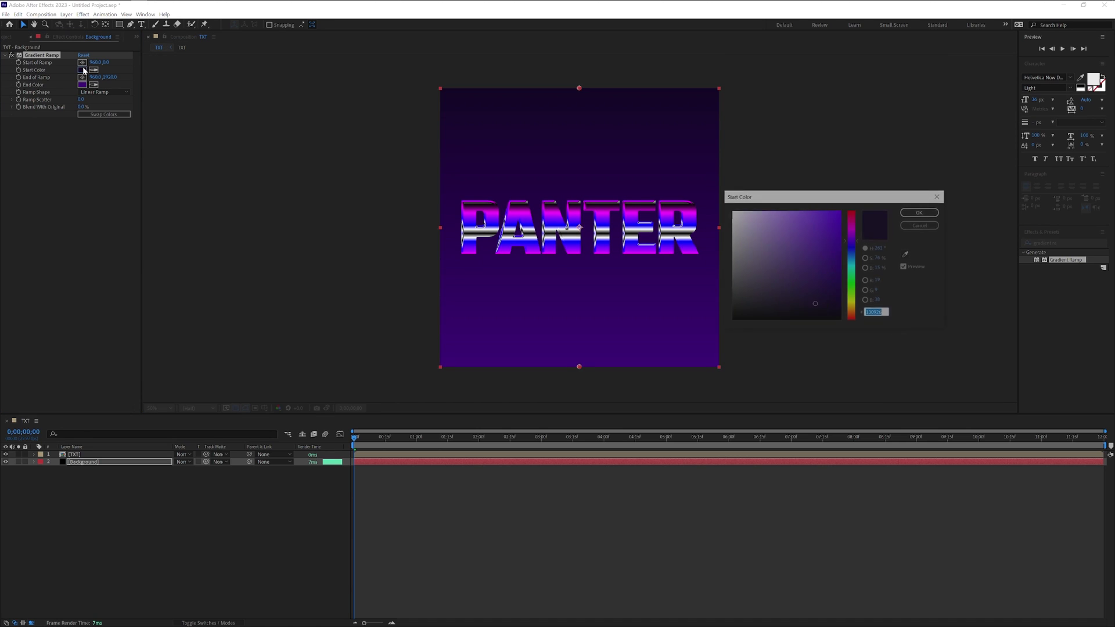
pyautogui.moveTo(825, 280); pyautogui.dragTo(715, 341)
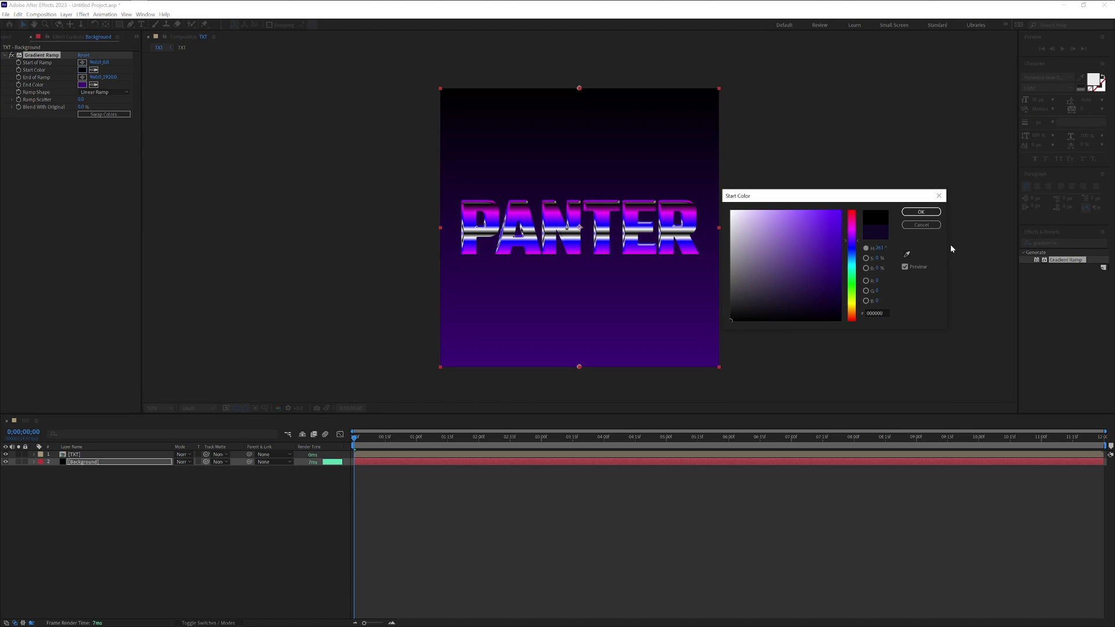
pyautogui.click(921, 211)
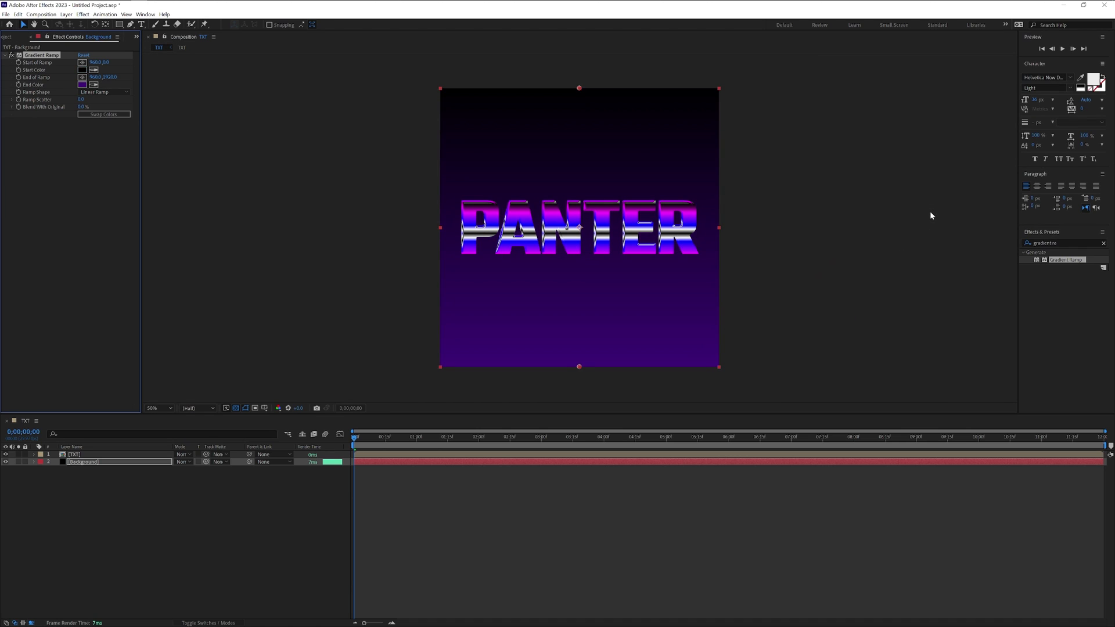
# Duplicate the TXT layer and rename the copy Glow
pyautogui.click(81, 456)
pyautogui.hotkey('ctrl', 'd')
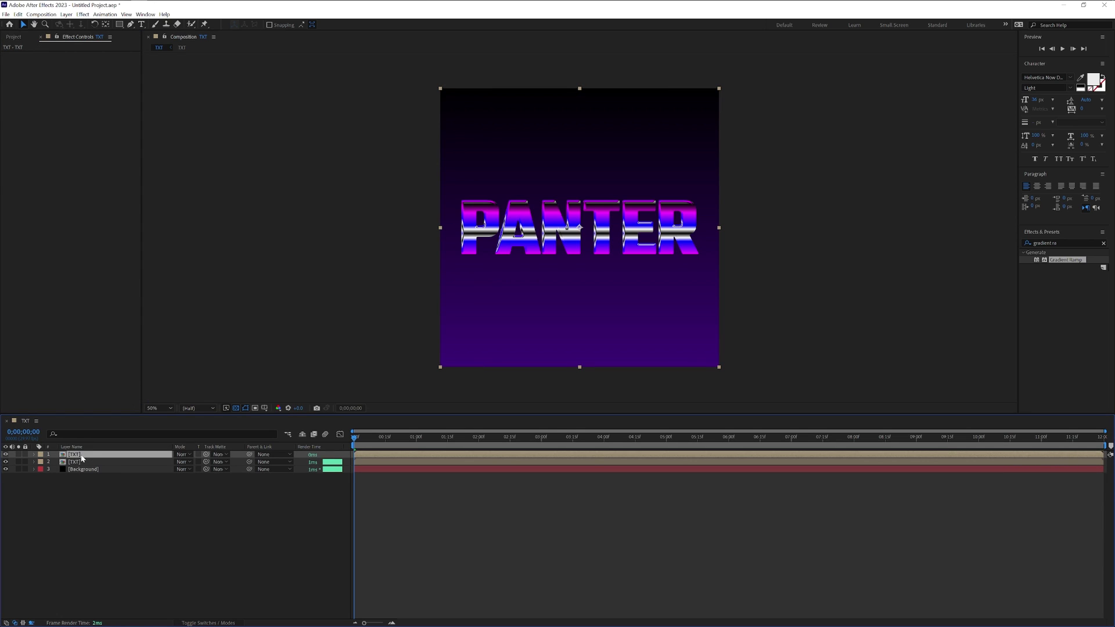
pyautogui.rightClick(81, 455)
pyautogui.click(104, 432)
pyautogui.write('Glow')
pyautogui.press('Return')
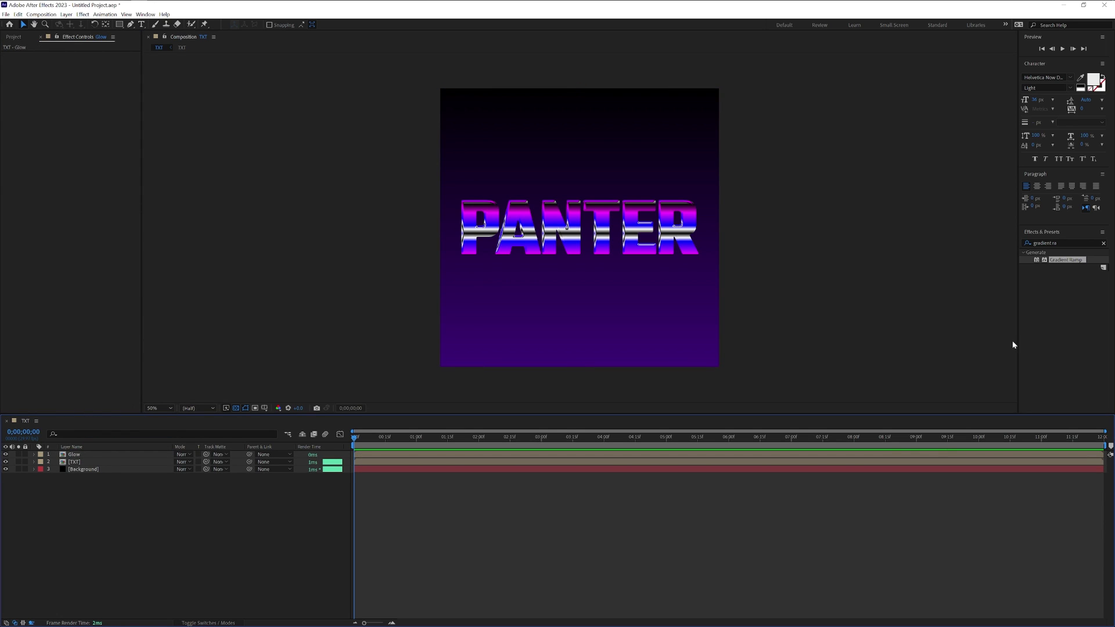
# Add Fractal Noise in Multiply blending to Glow, and set Glow's layer mode to Add
pyautogui.click(1103, 244)
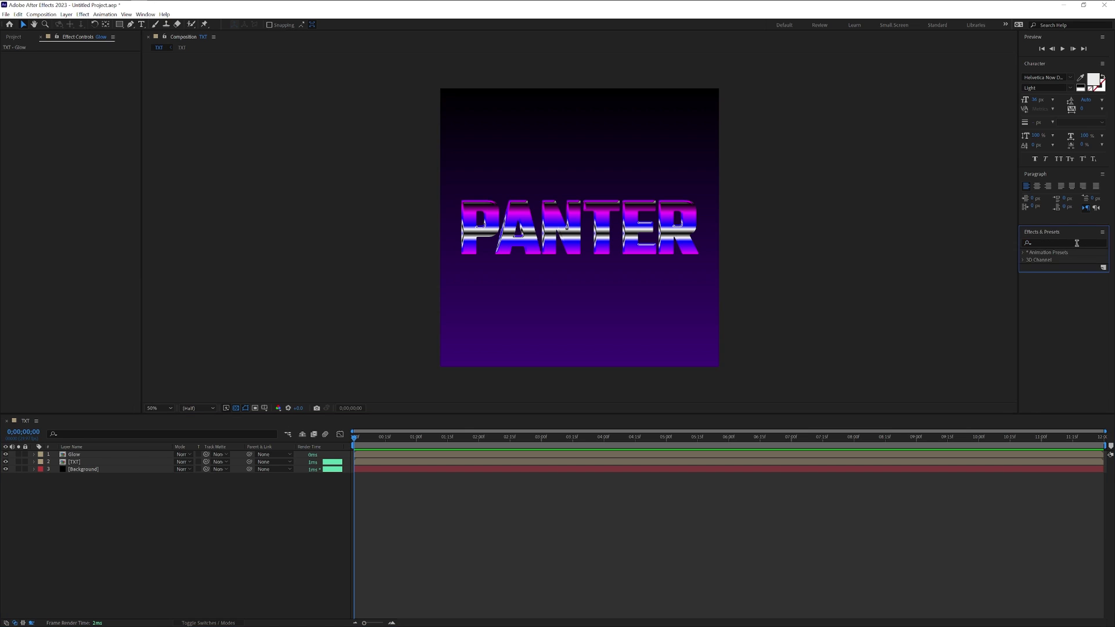
pyautogui.click(1076, 243)
pyautogui.write('fractal')
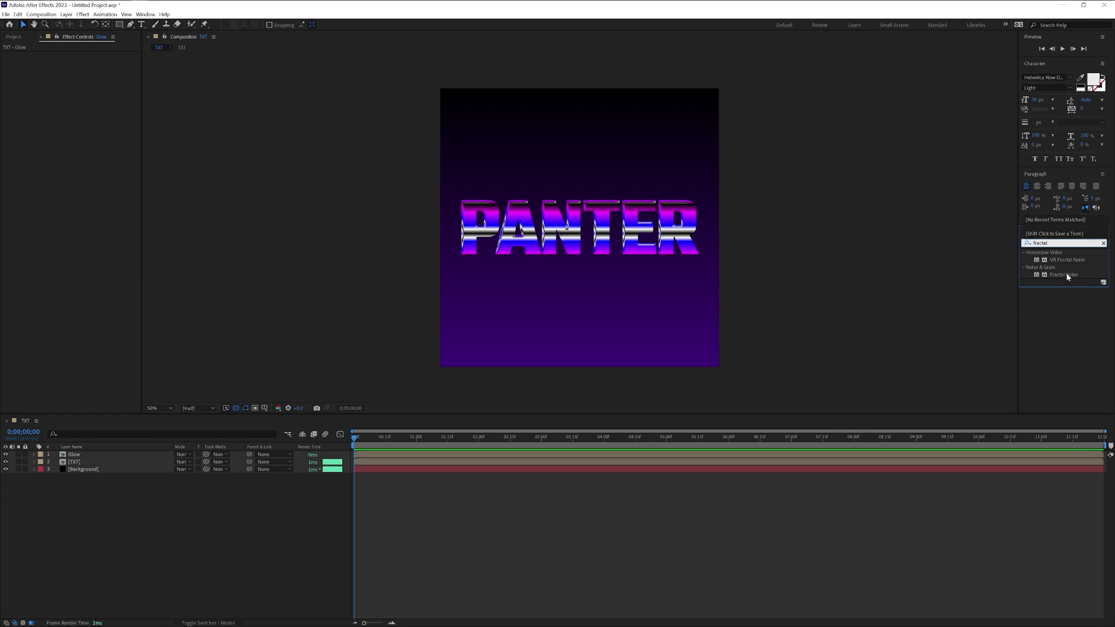
pyautogui.moveTo(1064, 275); pyautogui.dragTo(89, 457)
pyautogui.click(102, 169)
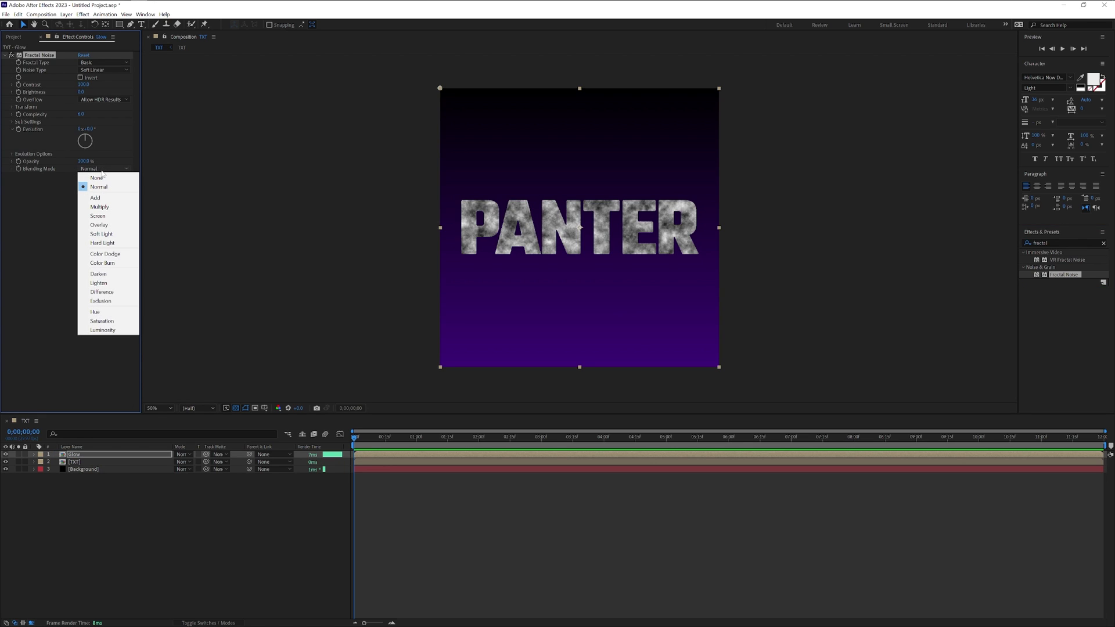
pyautogui.click(99, 207)
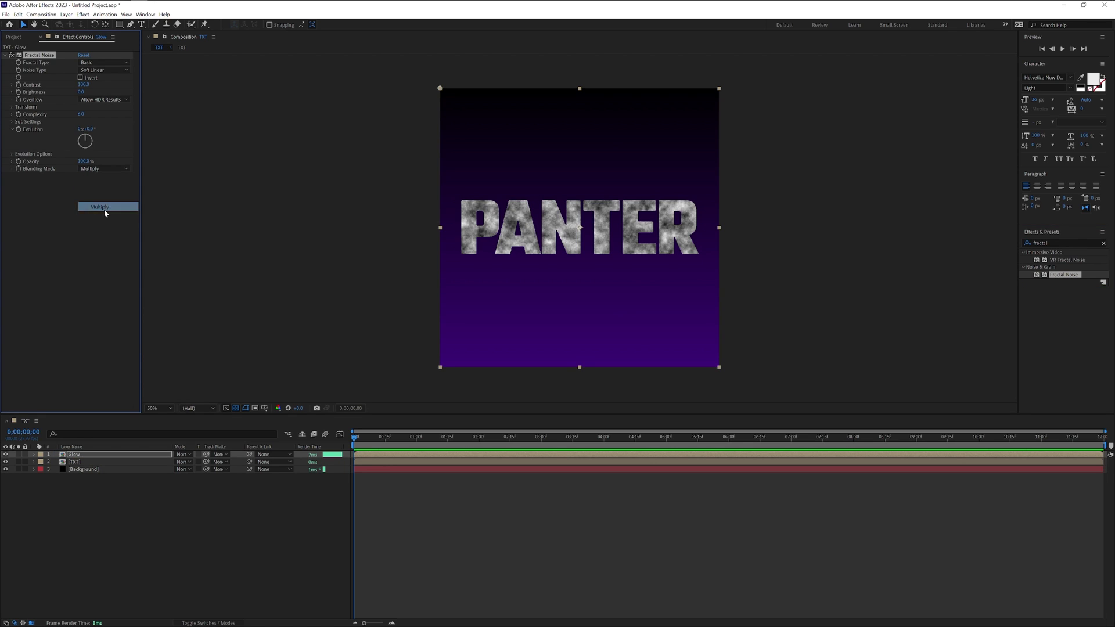
pyautogui.click(183, 454)
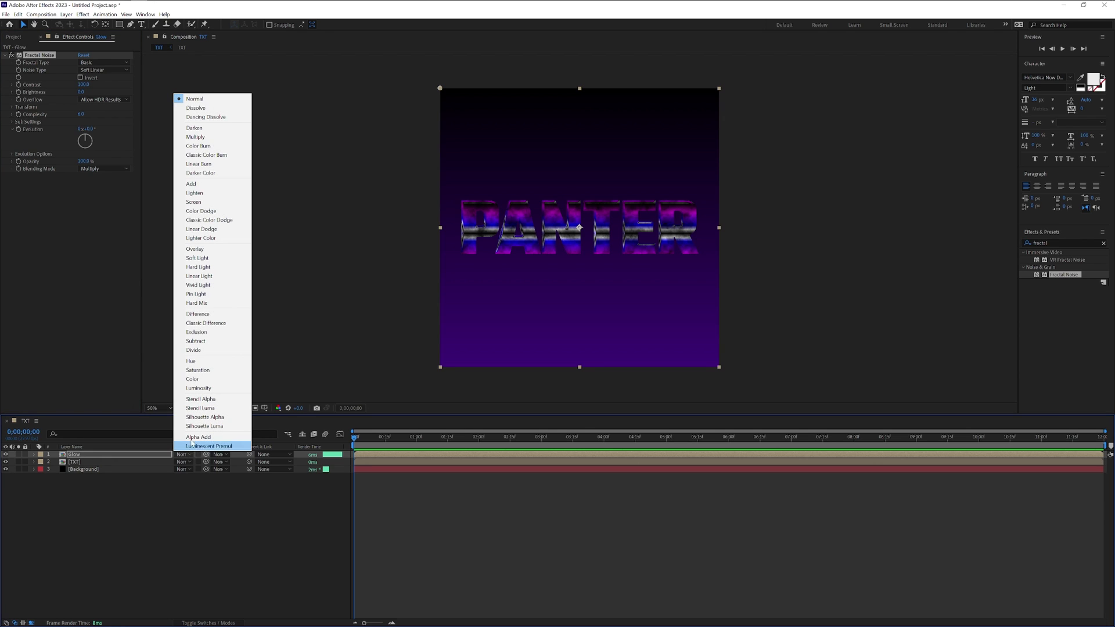
pyautogui.click(191, 184)
pyautogui.press('.')
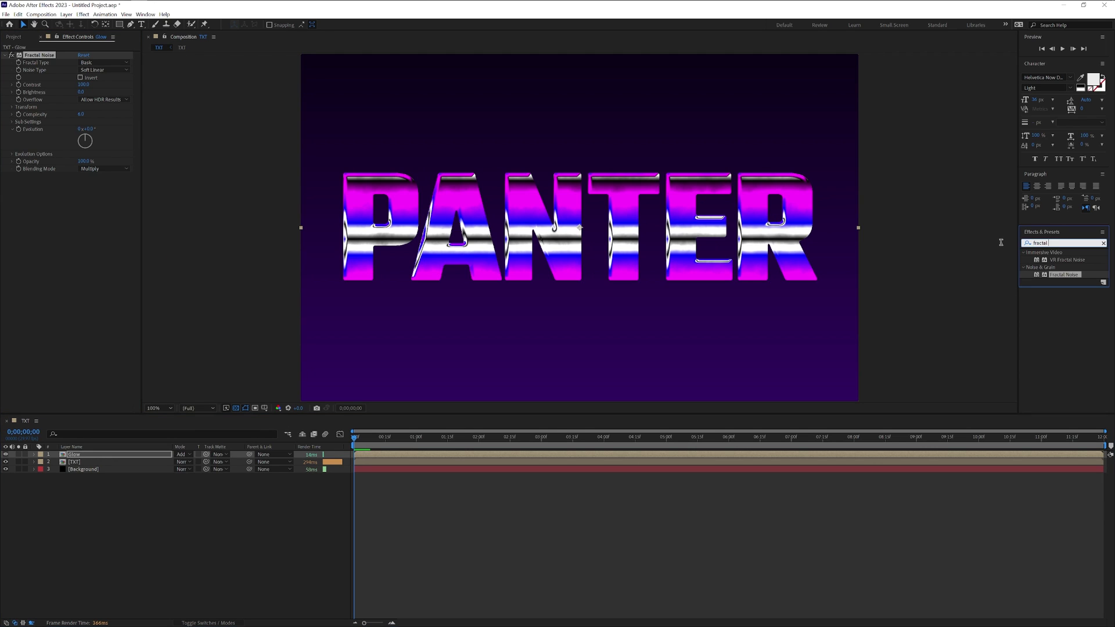
# Add Posterize to the Glow layer with Level 7
pyautogui.doubleClick(1042, 244)
pyautogui.write('poster')
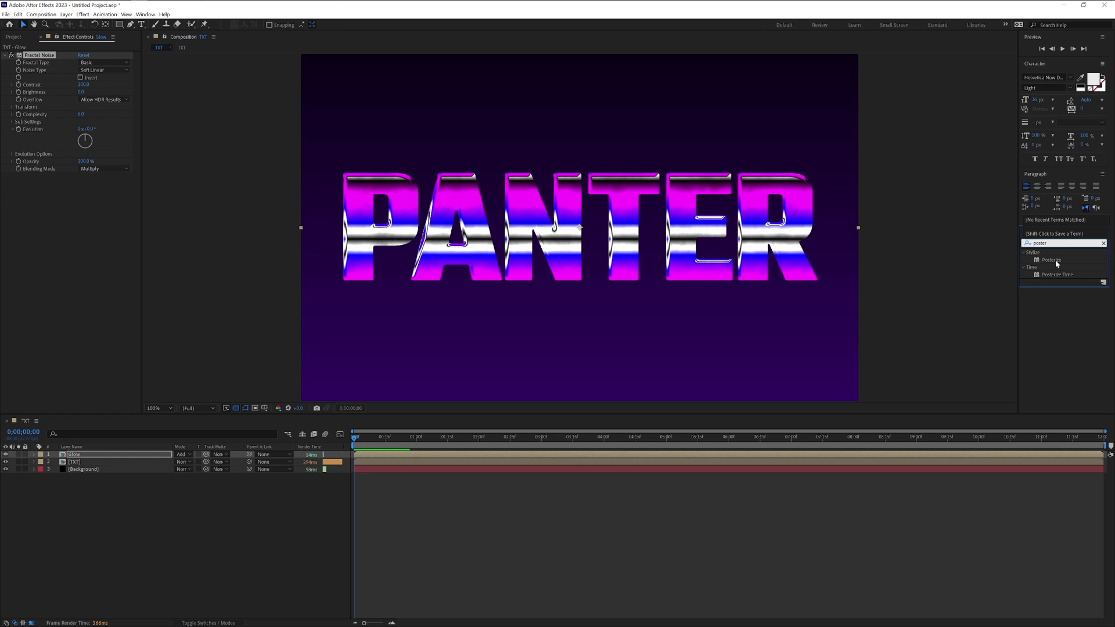
pyautogui.moveTo(1056, 263); pyautogui.dragTo(68, 237)
pyautogui.press('.')
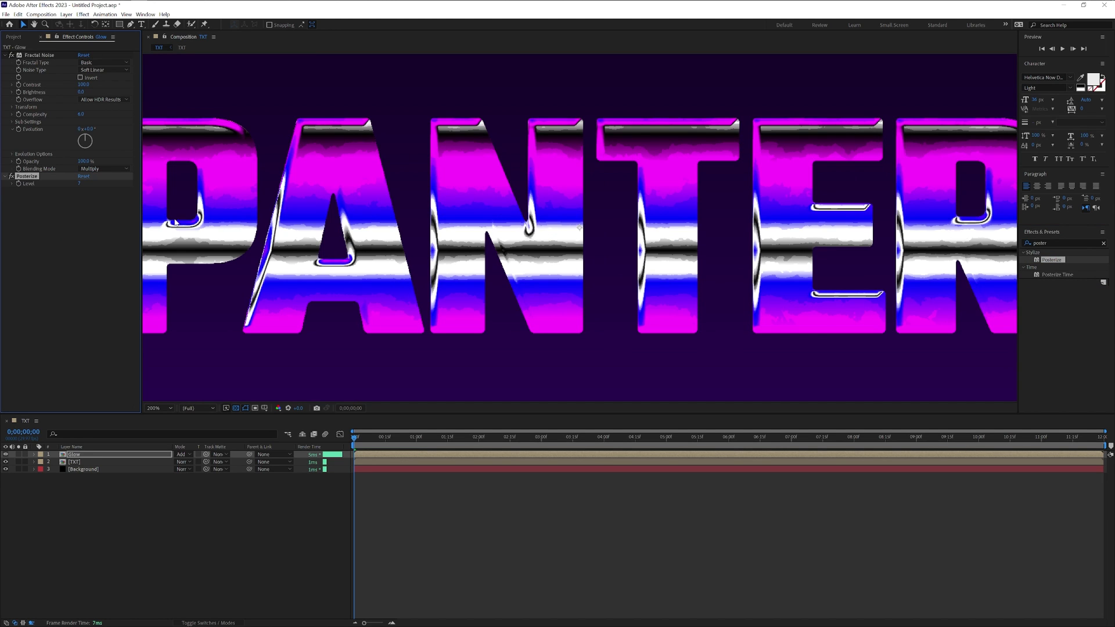
pyautogui.moveTo(79, 184); pyautogui.dragTo(76, 184)
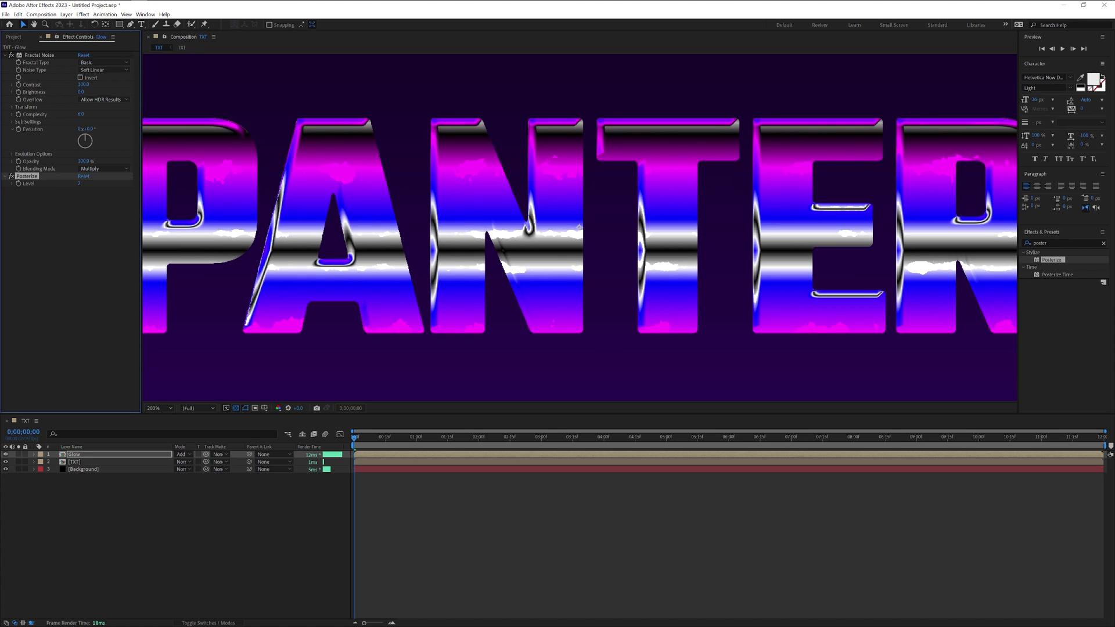
pyautogui.press(',')
# Add CC Cross Blur to Glow with Radius X 54, Radius Y 58, Transfer Mode Screen
pyautogui.click(1022, 242)
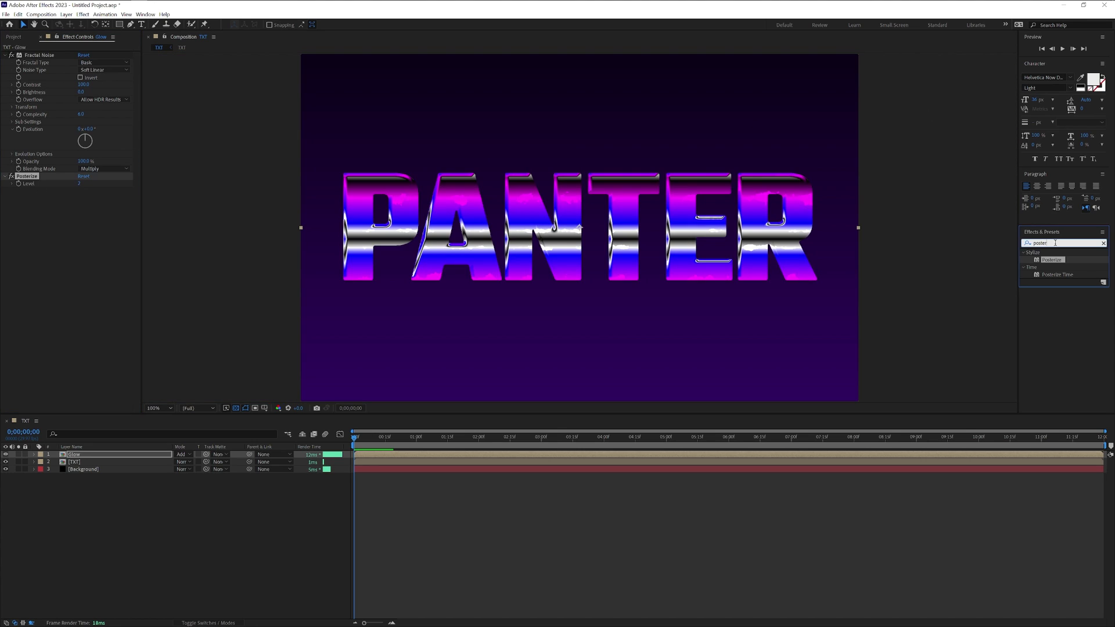
pyautogui.write('cross bl')
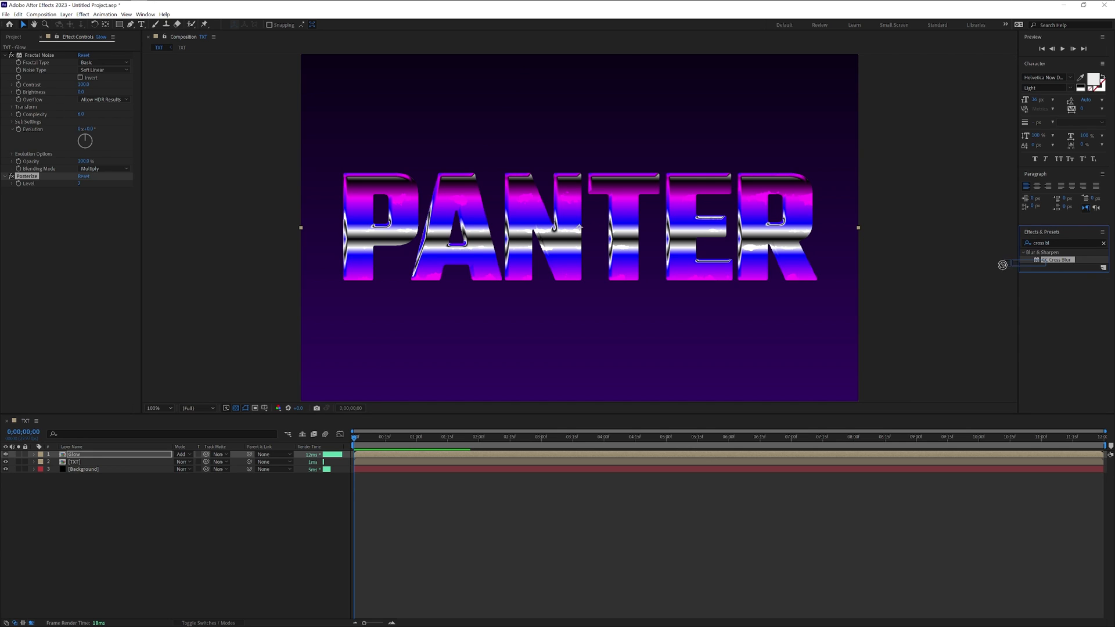
pyautogui.moveTo(1056, 259); pyautogui.dragTo(48, 245)
pyautogui.moveTo(81, 198); pyautogui.dragTo(100, 205)
pyautogui.press('.')
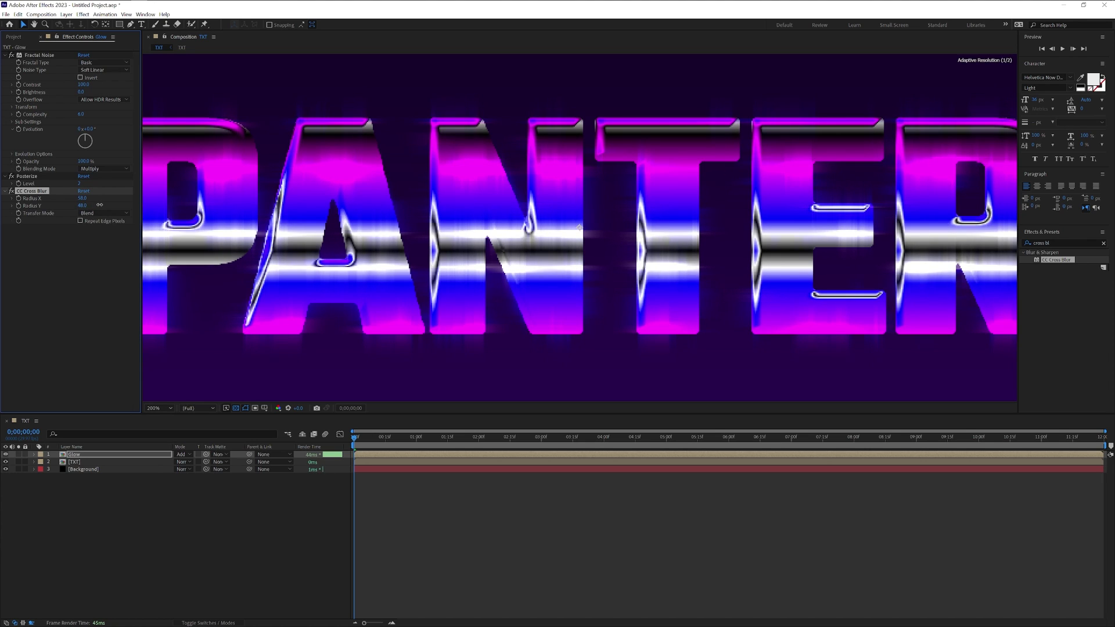
pyautogui.click(82, 206)
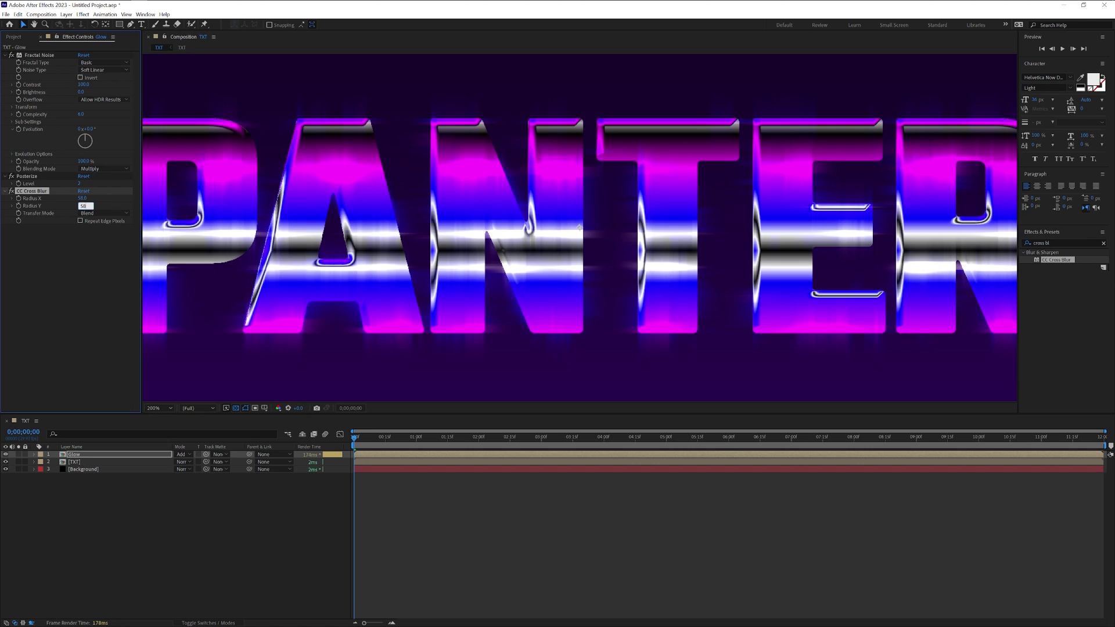
pyautogui.press('Return')
pyautogui.press(',')
pyautogui.click(109, 212)
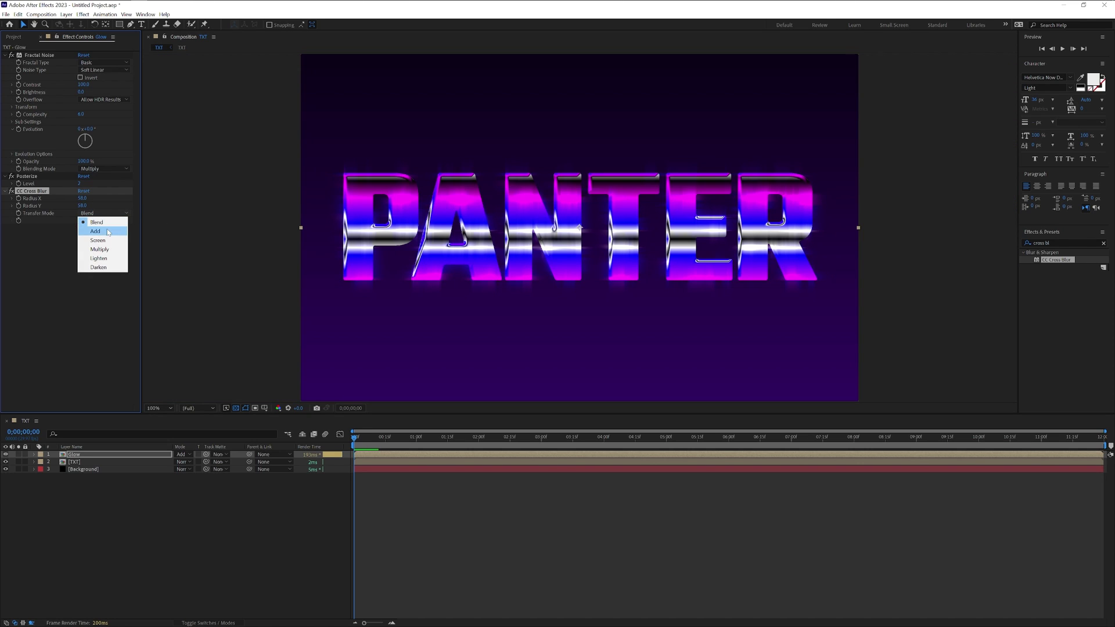
pyautogui.click(104, 239)
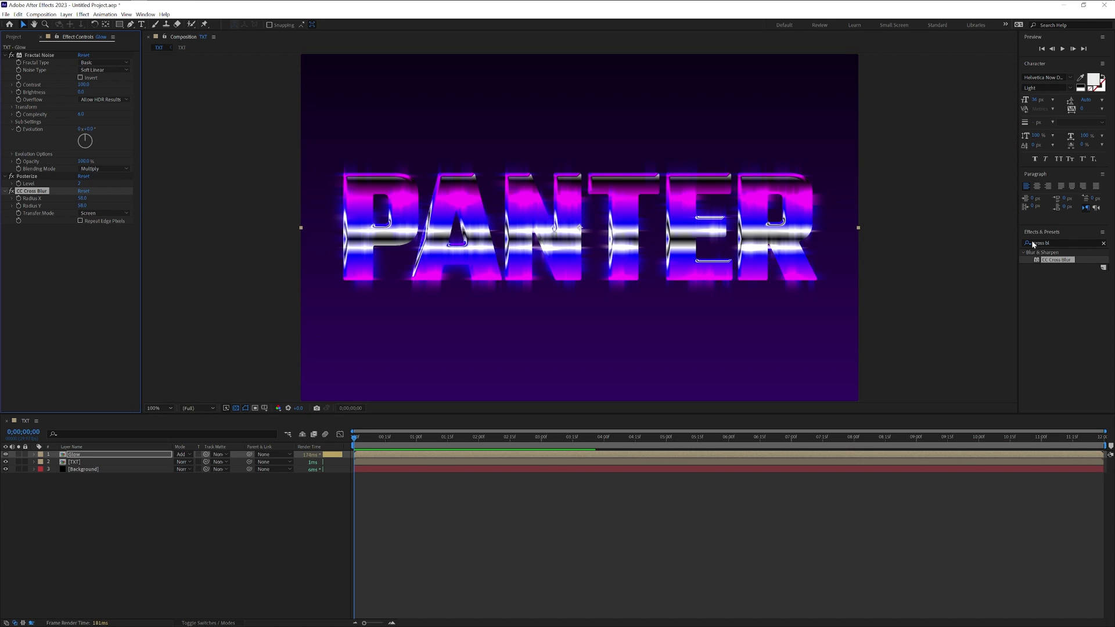
# Add Levels to Glow and raise Input Black to about 229.1
pyautogui.click(1056, 243)
pyautogui.press('BackSpace')
pyautogui.press('BackSpace')
pyautogui.press('BackSpace')
pyautogui.press('BackSpace')
pyautogui.press('BackSpace')
pyautogui.press('BackSpace')
pyautogui.press('BackSpace')
pyautogui.press('BackSpace')
pyautogui.write('level')
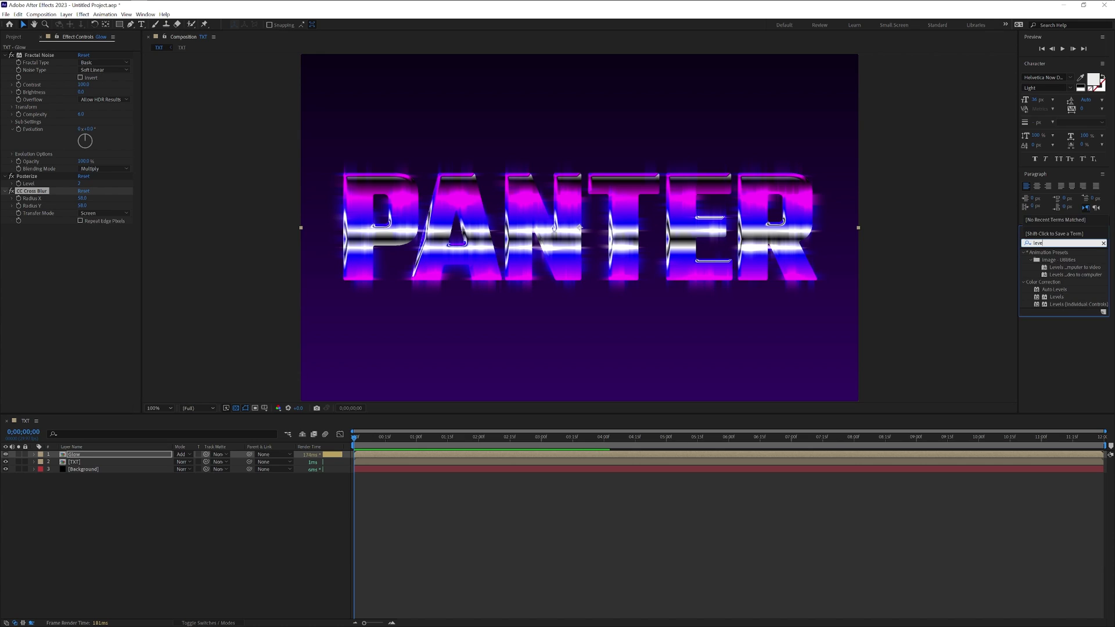
pyautogui.click(1048, 296)
pyautogui.moveTo(1049, 297); pyautogui.dragTo(44, 55)
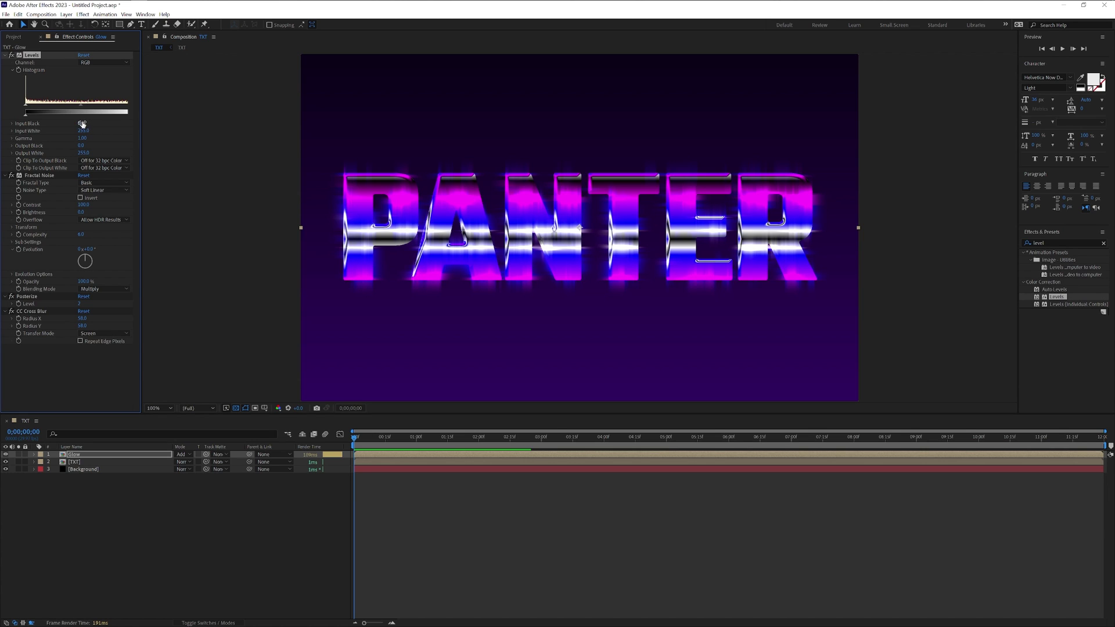
pyautogui.moveTo(81, 124); pyautogui.dragTo(134, 127)
pyautogui.press('.')
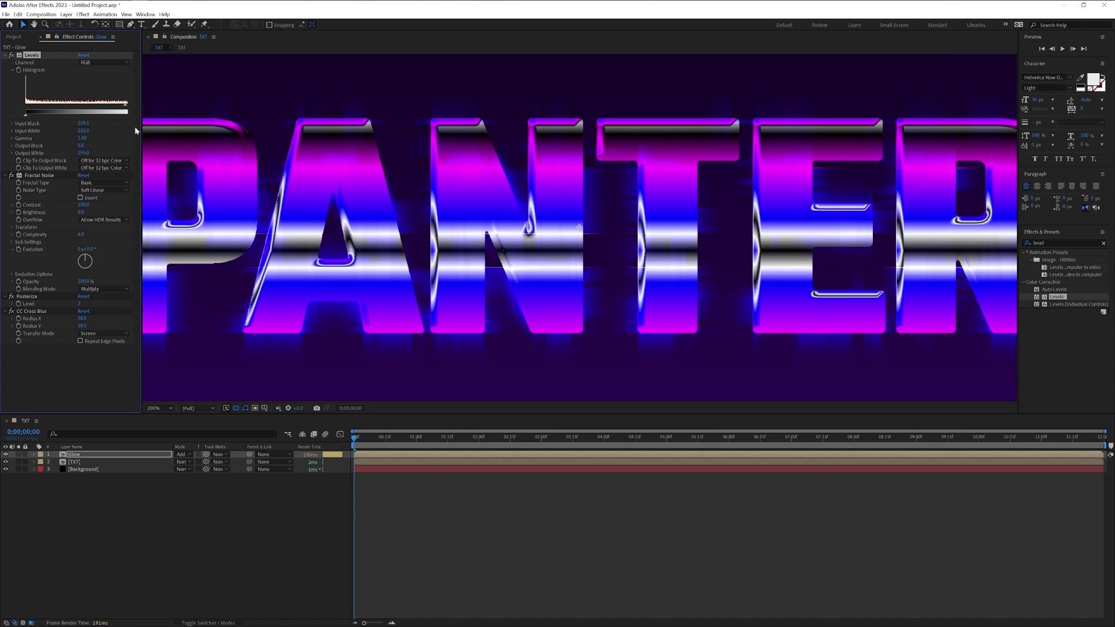
# Create a new adjustment layer named FX
pyautogui.rightClick(122, 509)
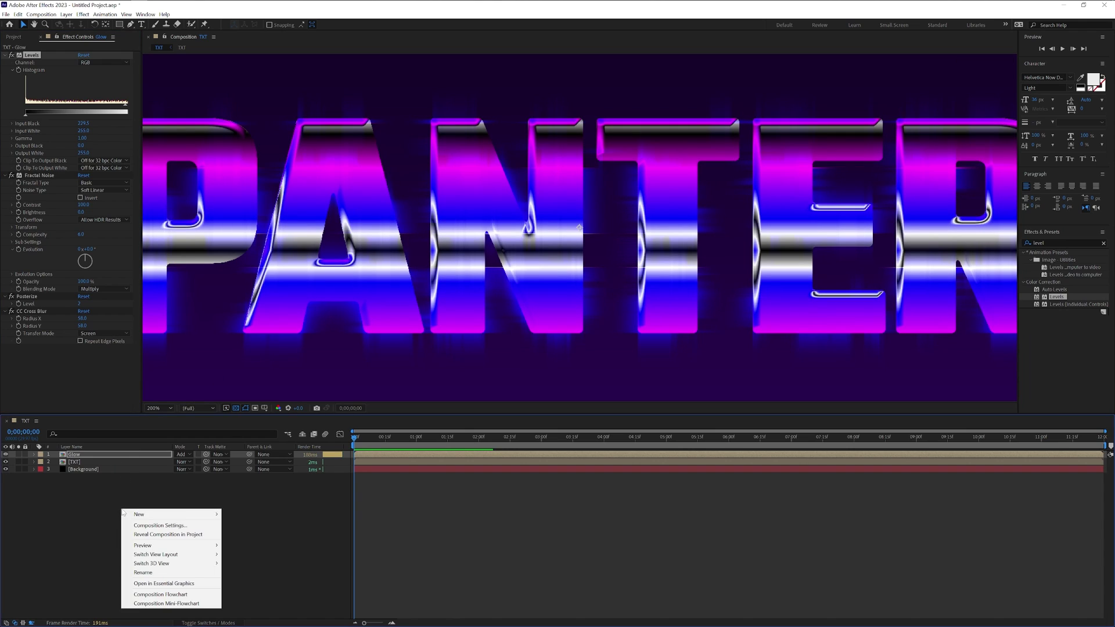
pyautogui.moveTo(174, 515)
pyautogui.click(274, 584)
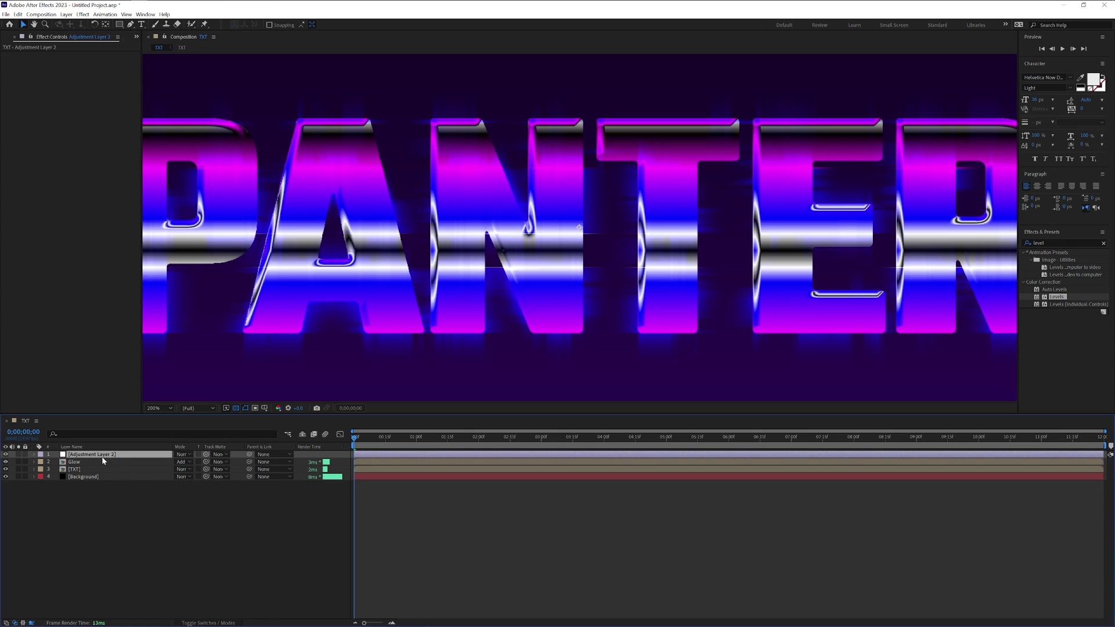
pyautogui.rightClick(102, 457)
pyautogui.click(143, 433)
pyautogui.write('FX')
pyautogui.press('Return')
pyautogui.press(',')
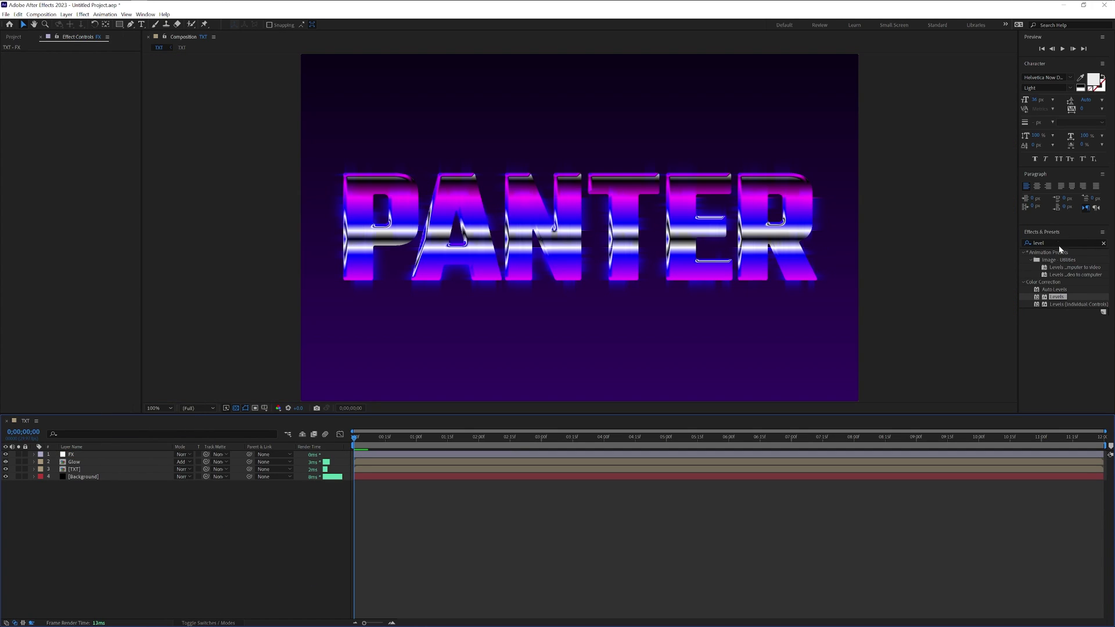
# Apply Add Grain to FX with Viewing Mode Final Output and Size 0.5
pyautogui.doubleClick(1039, 243)
pyautogui.write('add grain')
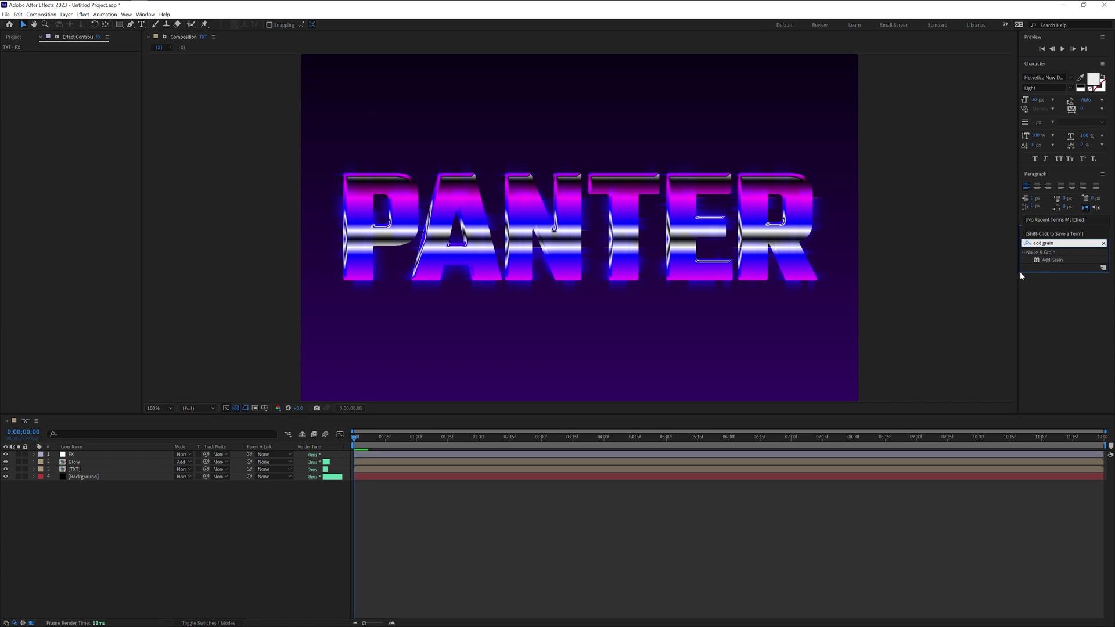
pyautogui.moveTo(1052, 259); pyautogui.dragTo(55, 209)
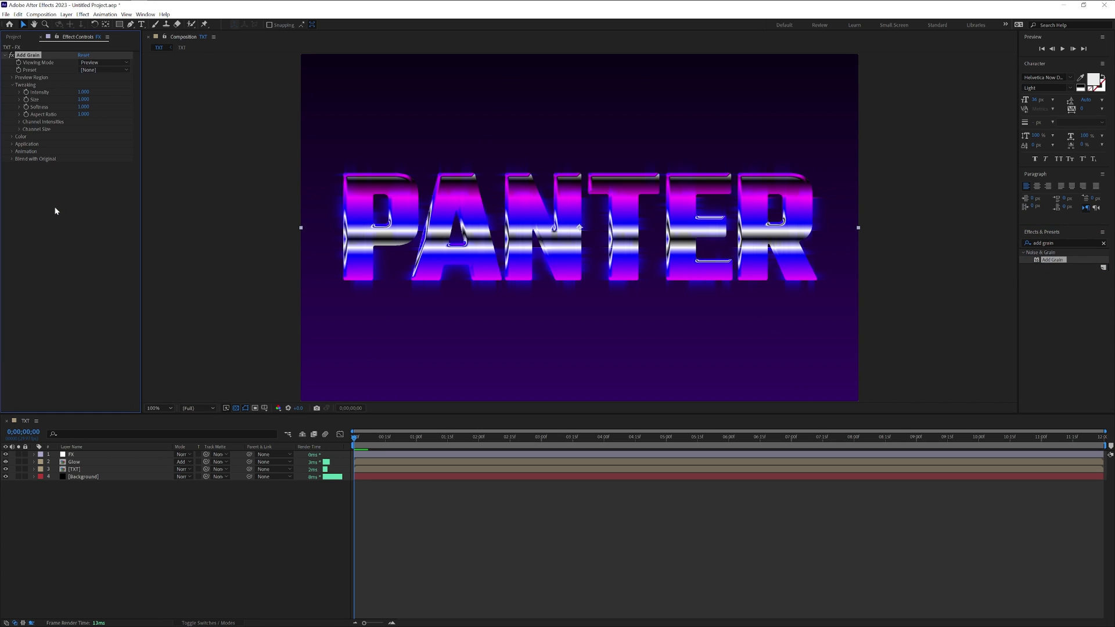
pyautogui.click(97, 63)
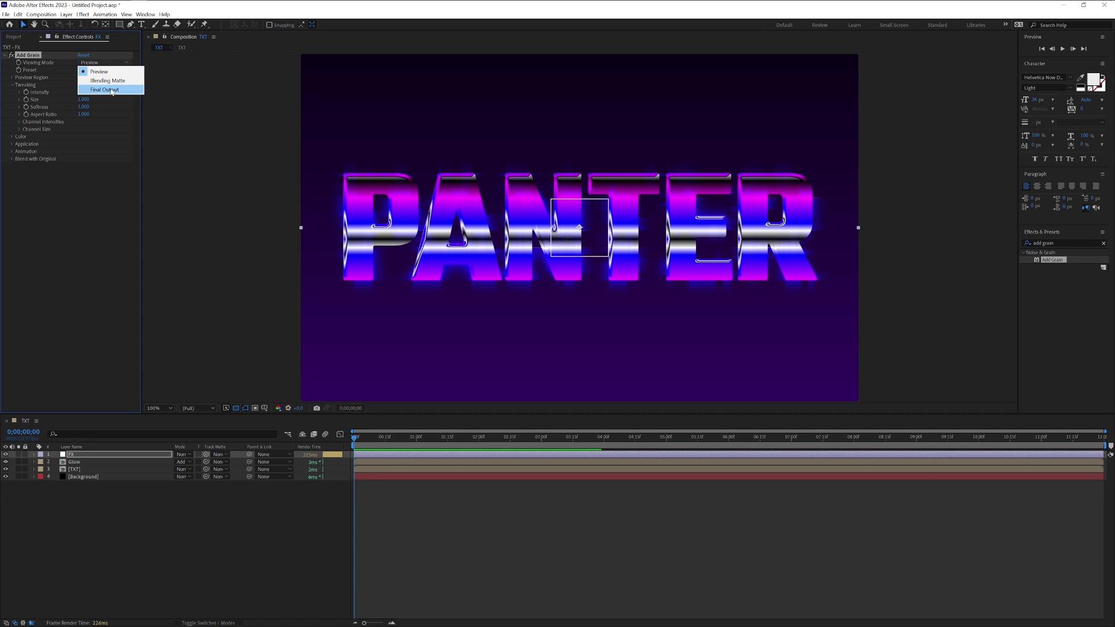
pyautogui.click(110, 90)
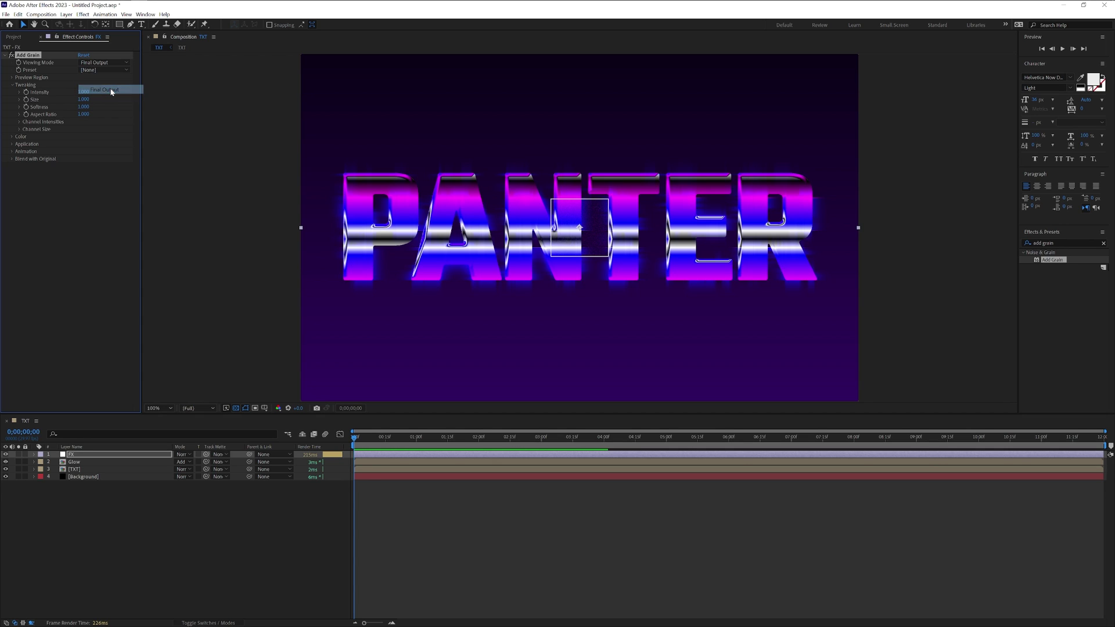
pyautogui.click(84, 99)
pyautogui.write('5')
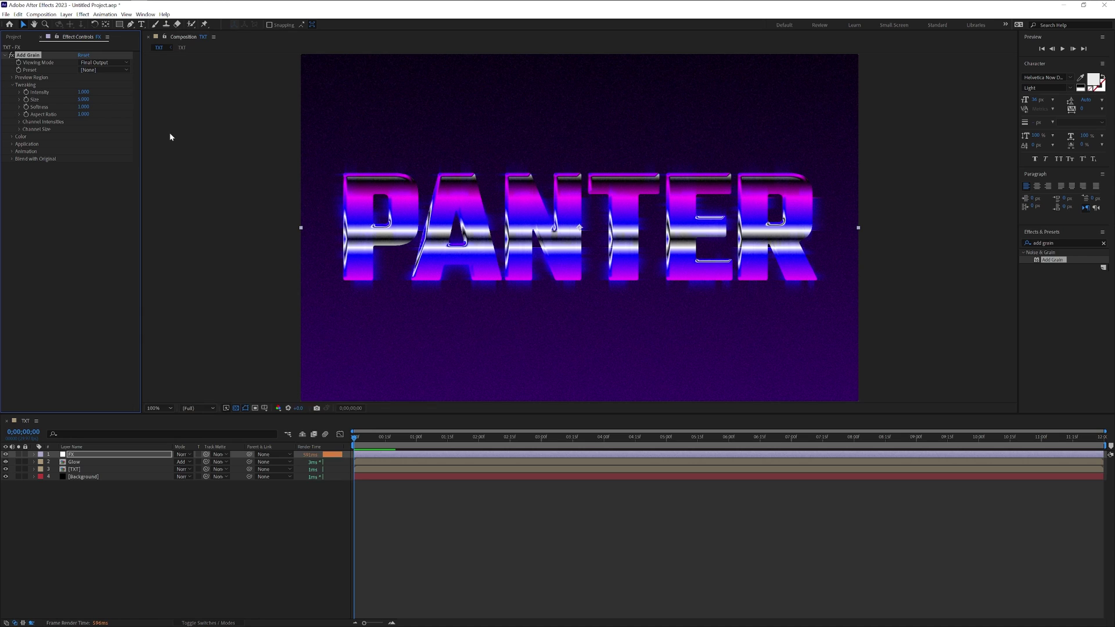
pyautogui.press('Return')
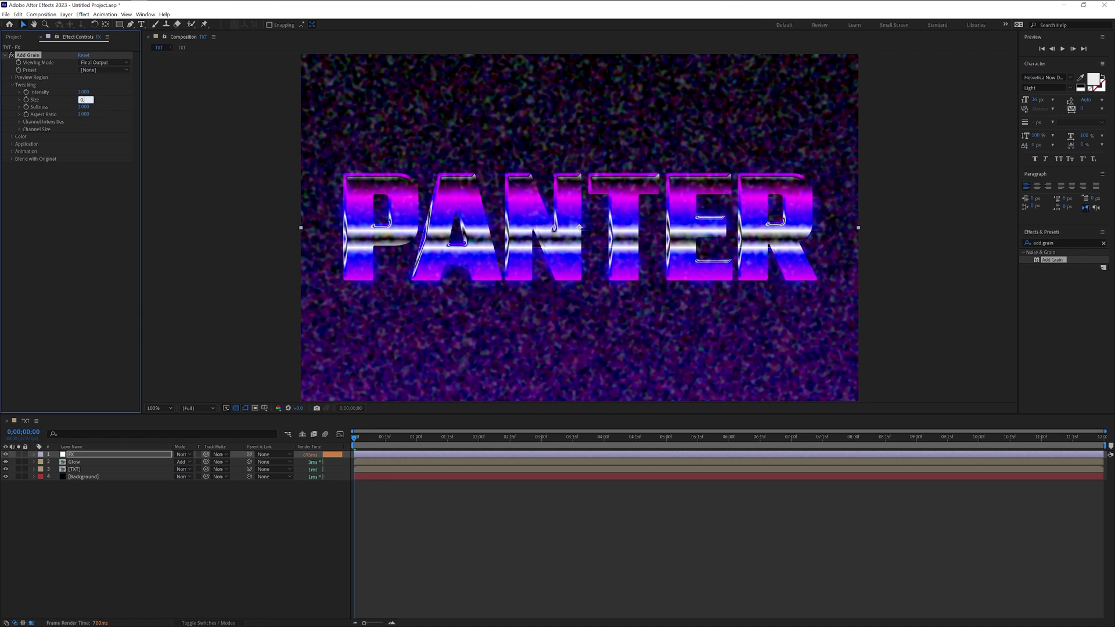
pyautogui.write('0.5')
pyautogui.press('Return')
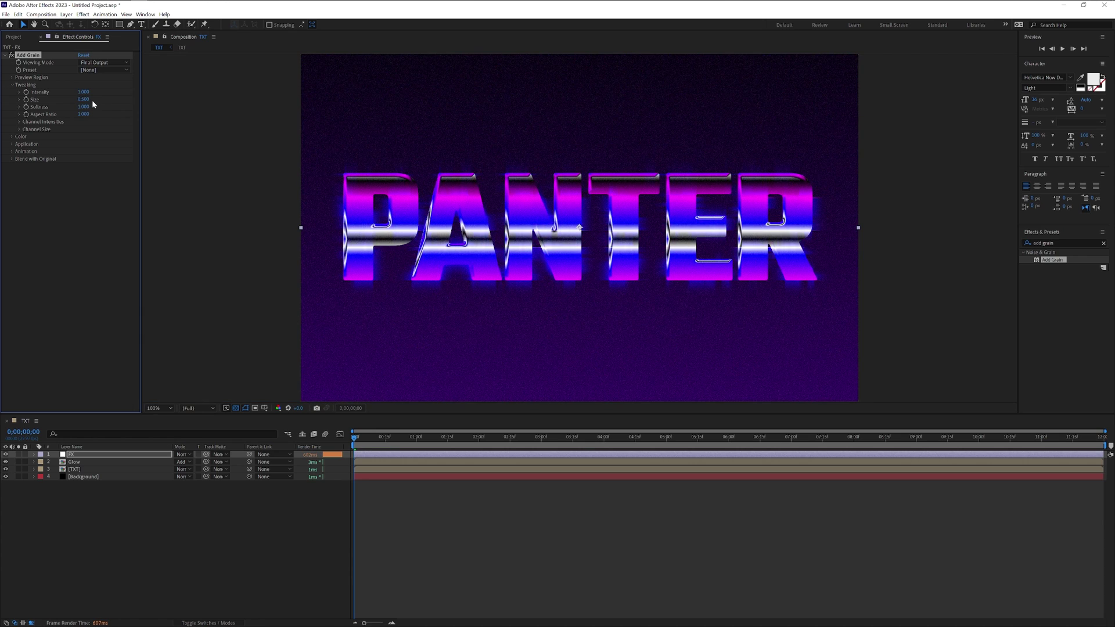
# Apply the Glow effect to the FX layer
pyautogui.click(1057, 244)
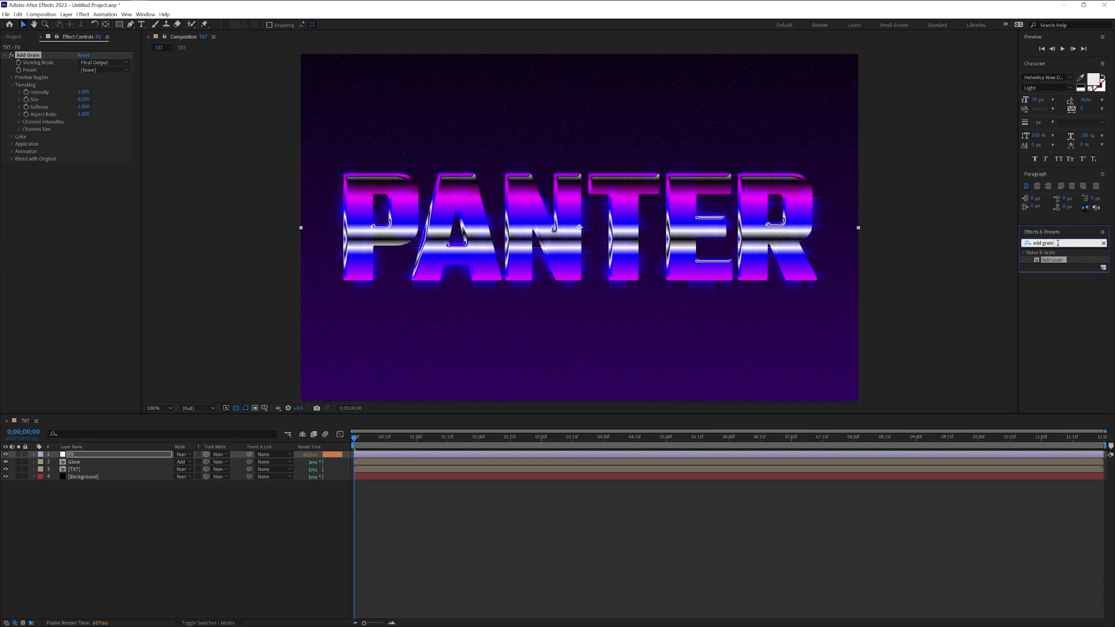
pyautogui.hotkey('ctrl', 'a')
pyautogui.write('glo')
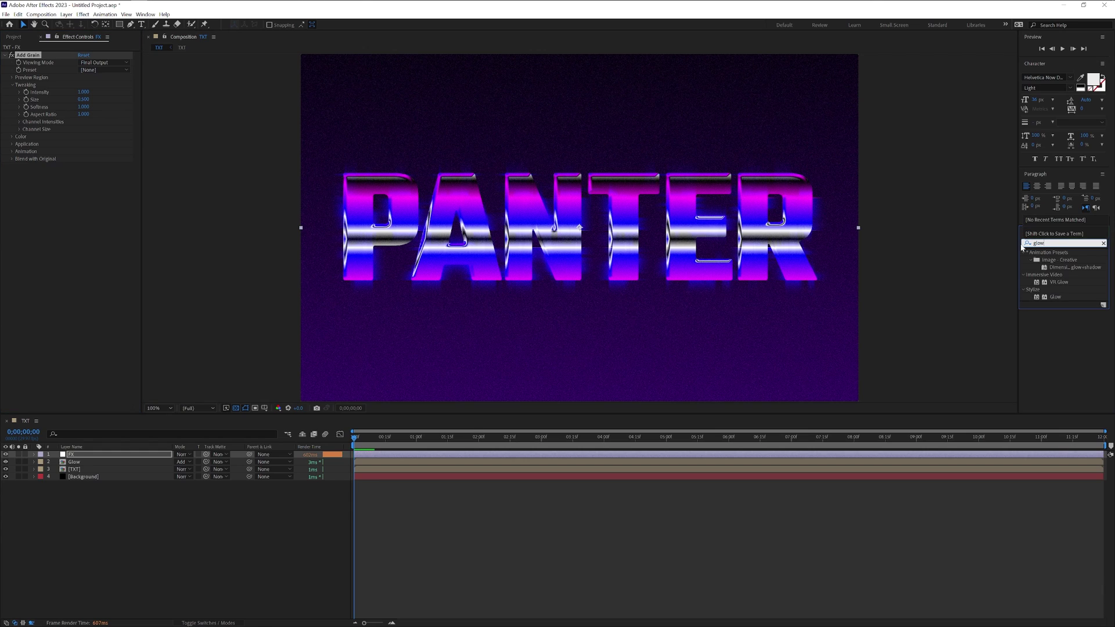
pyautogui.moveTo(1055, 297); pyautogui.dragTo(58, 198)
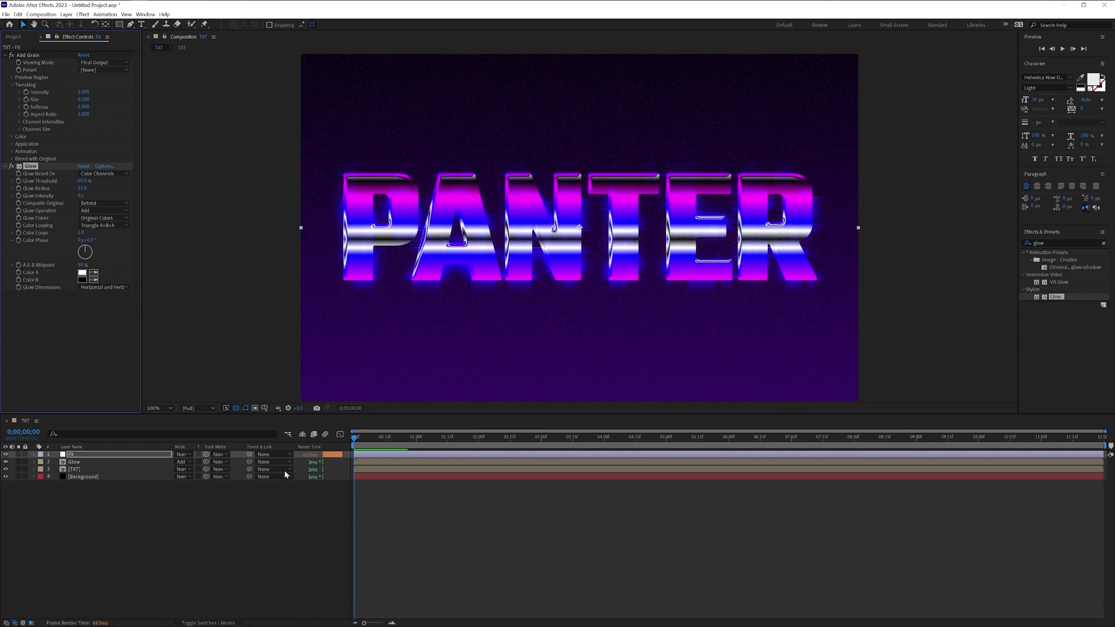
# Create a new adjustment layer named Dust in Add blend mode
pyautogui.rightClick(152, 506)
pyautogui.moveTo(203, 512)
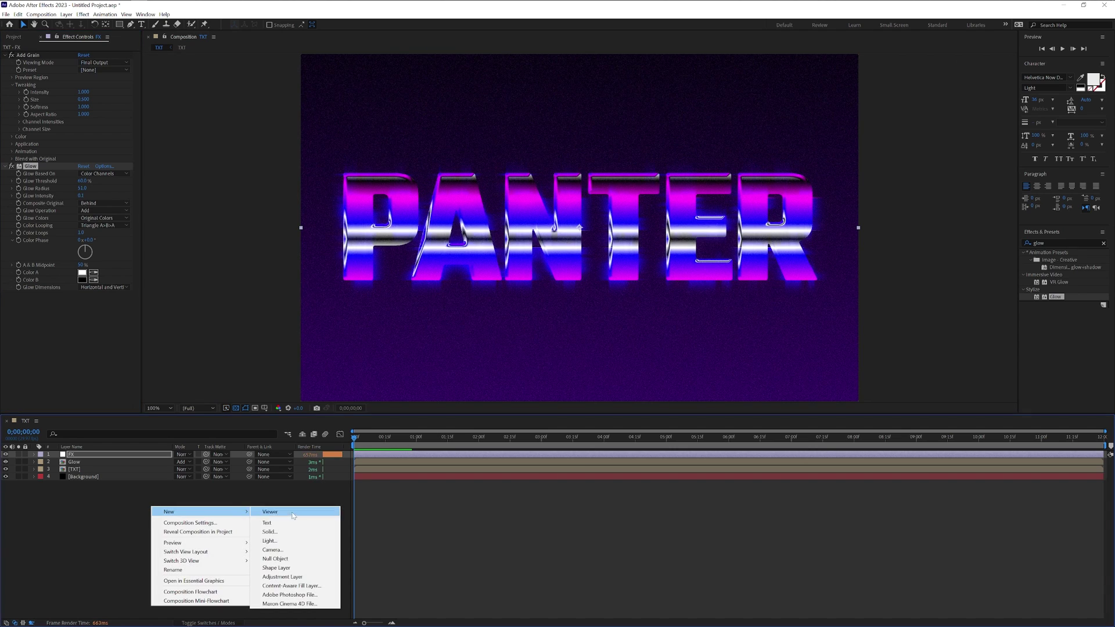
pyautogui.click(309, 577)
pyautogui.rightClick(87, 455)
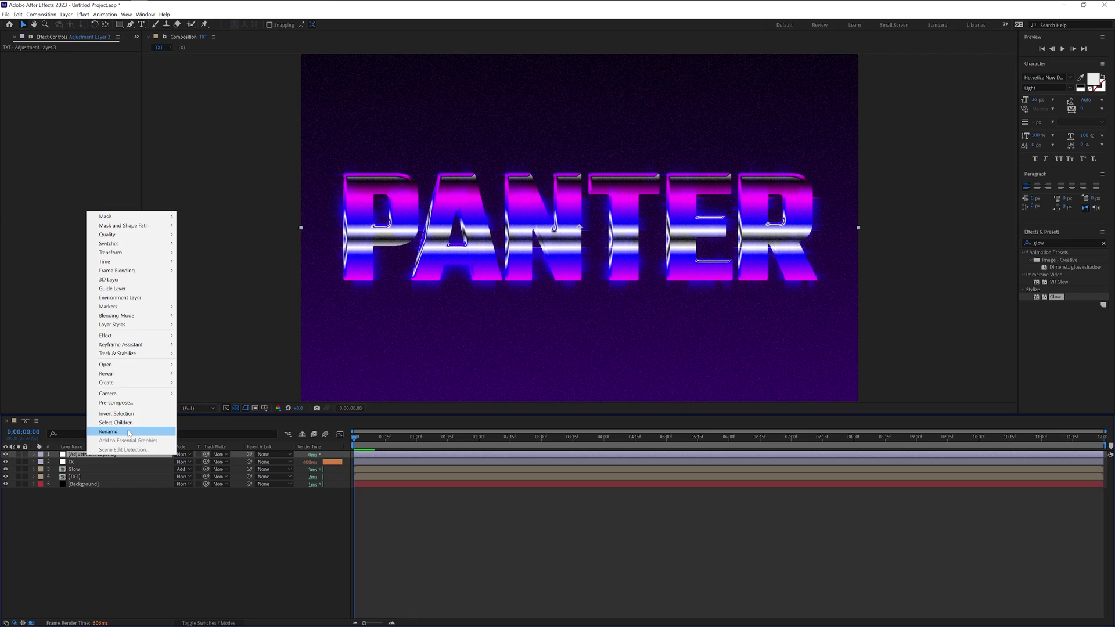
pyautogui.click(128, 433)
pyautogui.write('Dust')
pyautogui.press('Return')
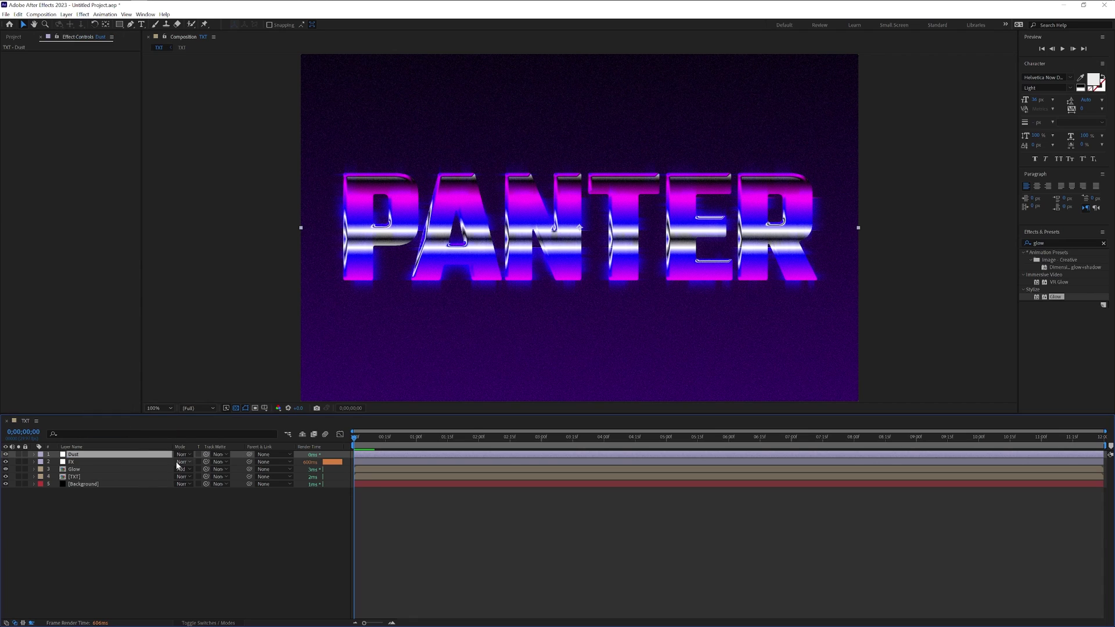
pyautogui.click(182, 454)
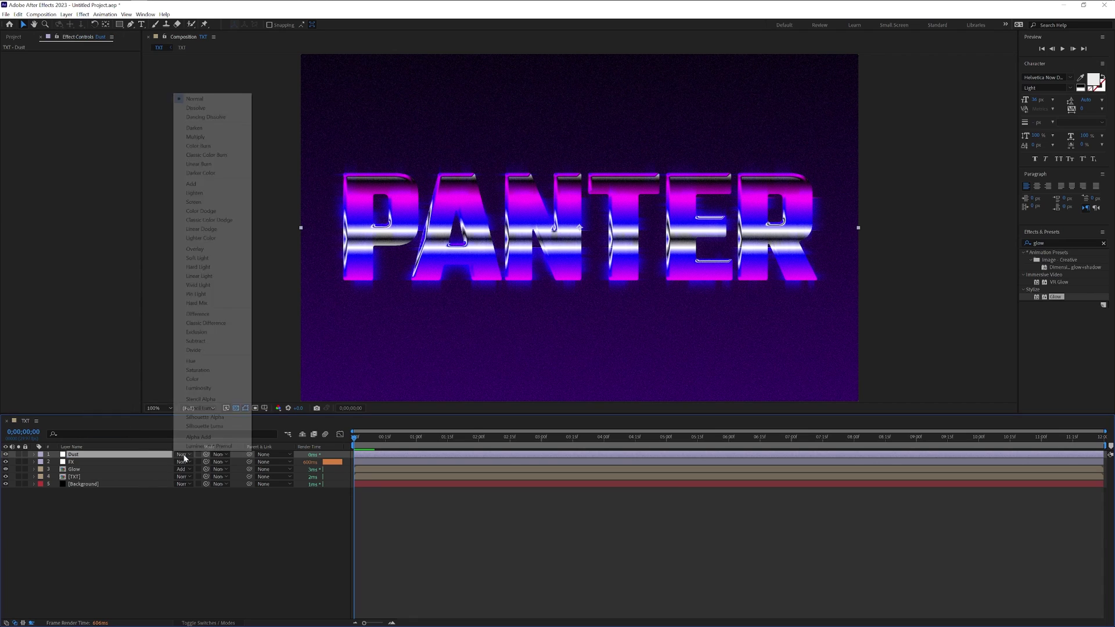
pyautogui.click(202, 185)
# Apply Turbulent Noise to Dust with Contrast 250 and Brightness -100
pyautogui.doubleClick(1037, 242)
pyautogui.write('turbul')
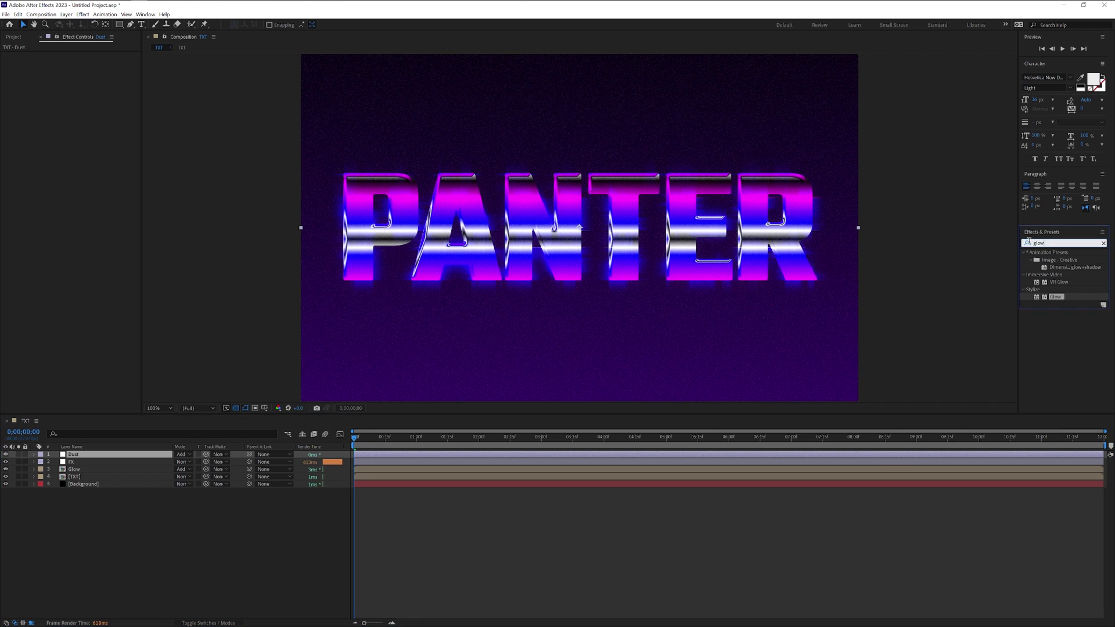
pyautogui.click(1065, 276)
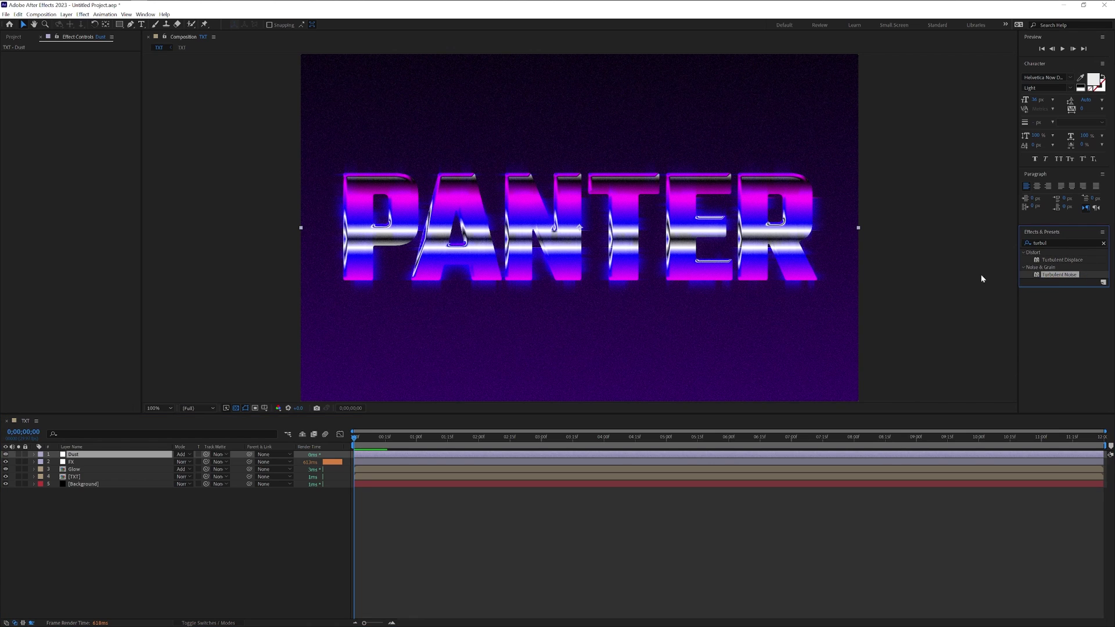
pyautogui.moveTo(981, 279); pyautogui.dragTo(55, 247)
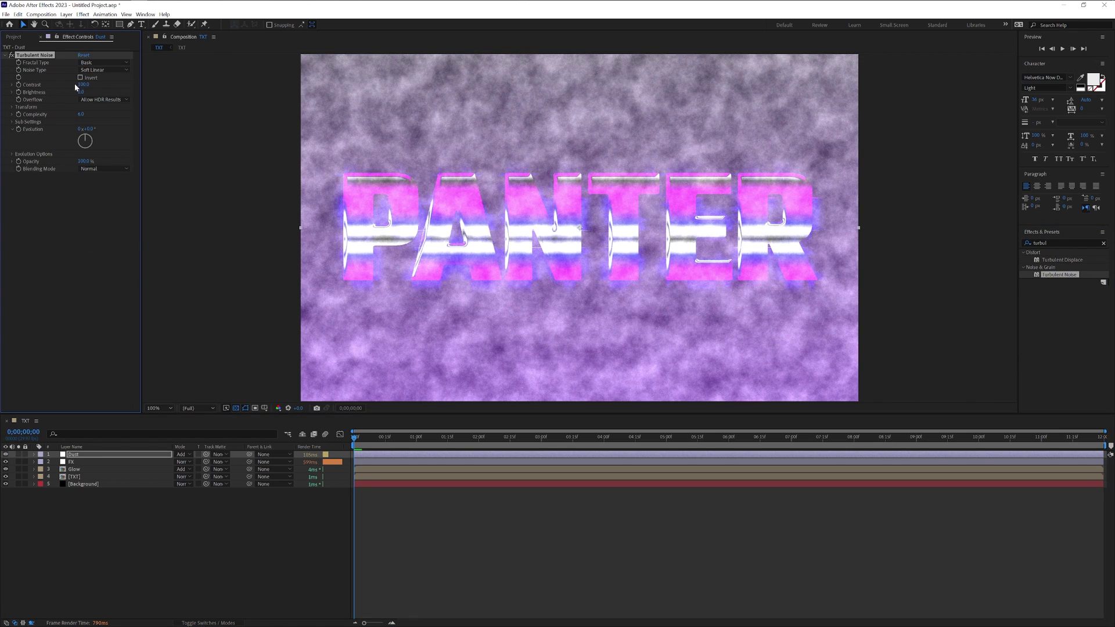
pyautogui.moveTo(82, 85); pyautogui.dragTo(105, 85)
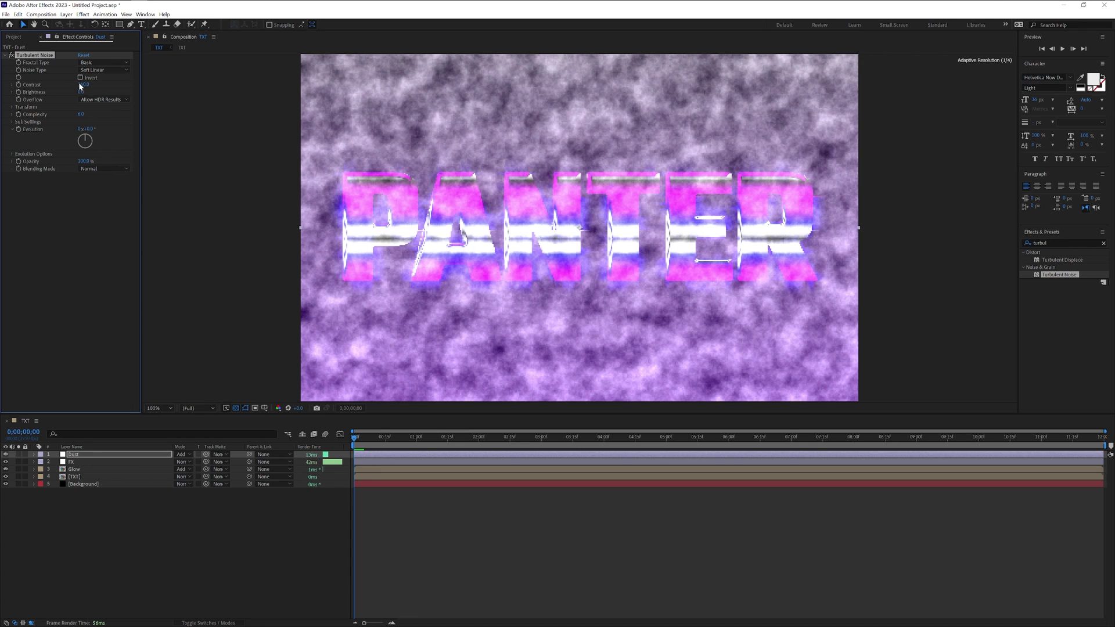
pyautogui.click(83, 84)
pyautogui.write('250')
pyautogui.press('Tab')
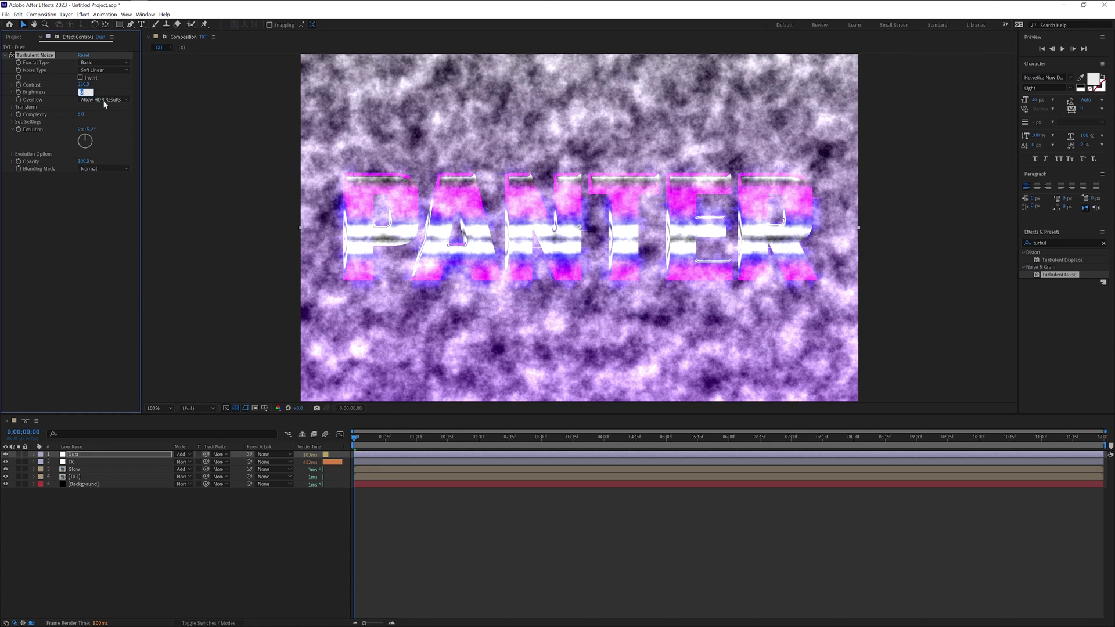
pyautogui.write('-100')
pyautogui.press('Return')
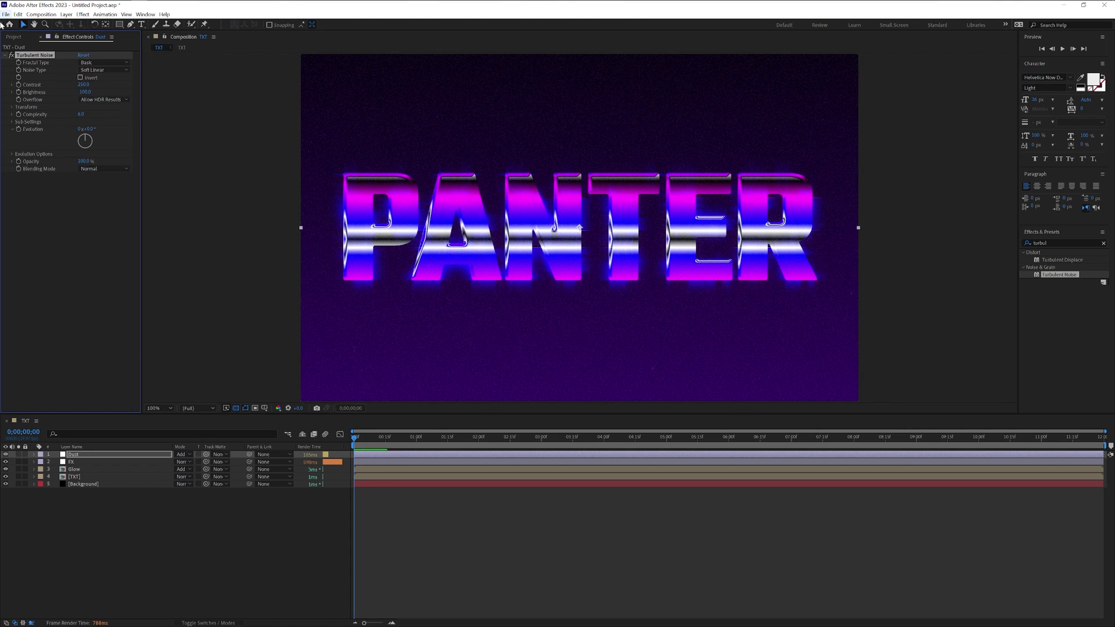
# Drive the noise Evolution with the expression time*50
pyautogui.keyDown('alt'); pyautogui.click(20, 129); pyautogui.keyUp('alt')
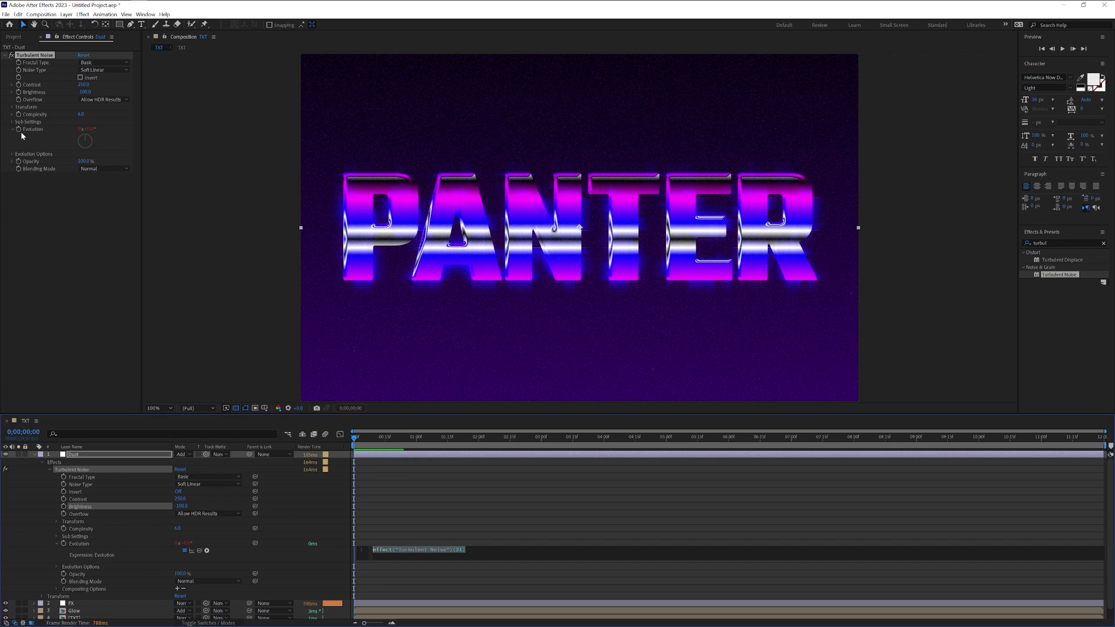
pyautogui.write('time')
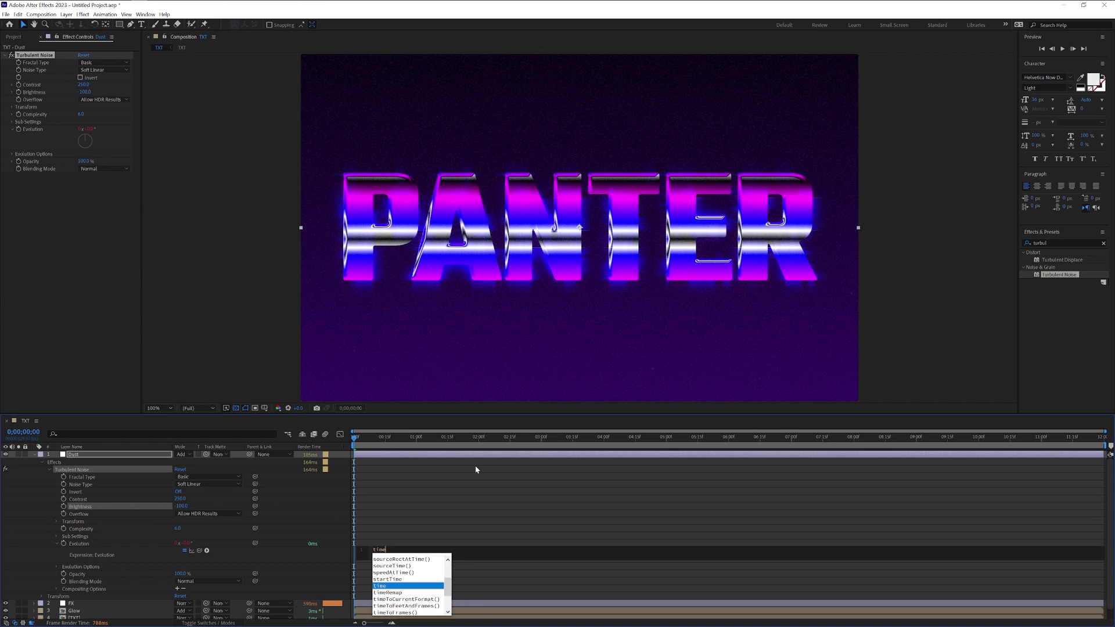
pyautogui.write('*')
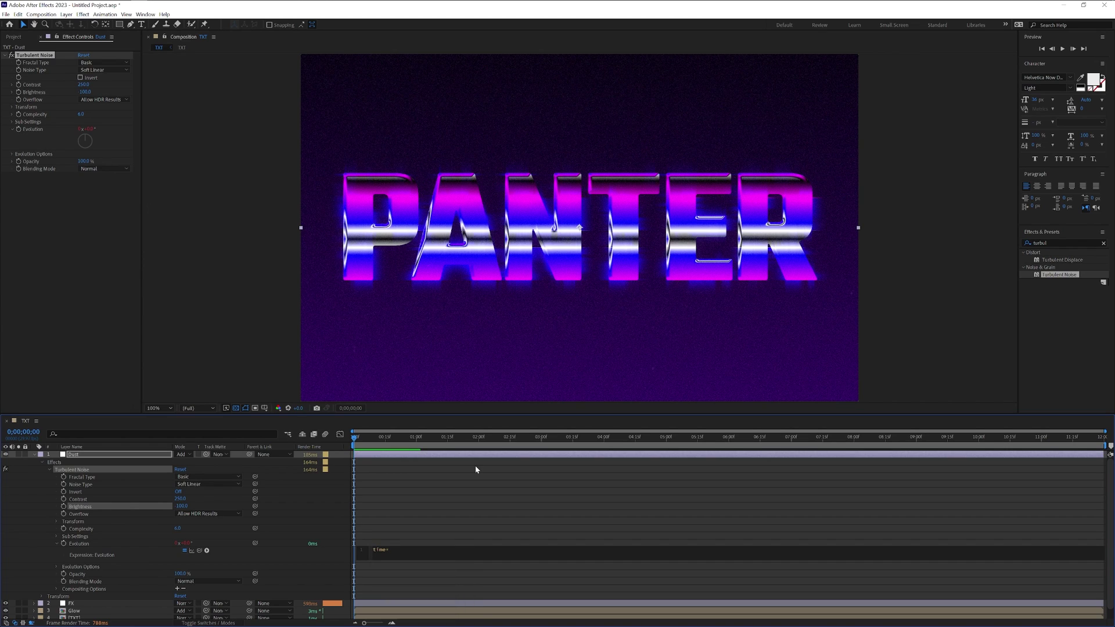
pyautogui.write('50')
pyautogui.click(465, 509)
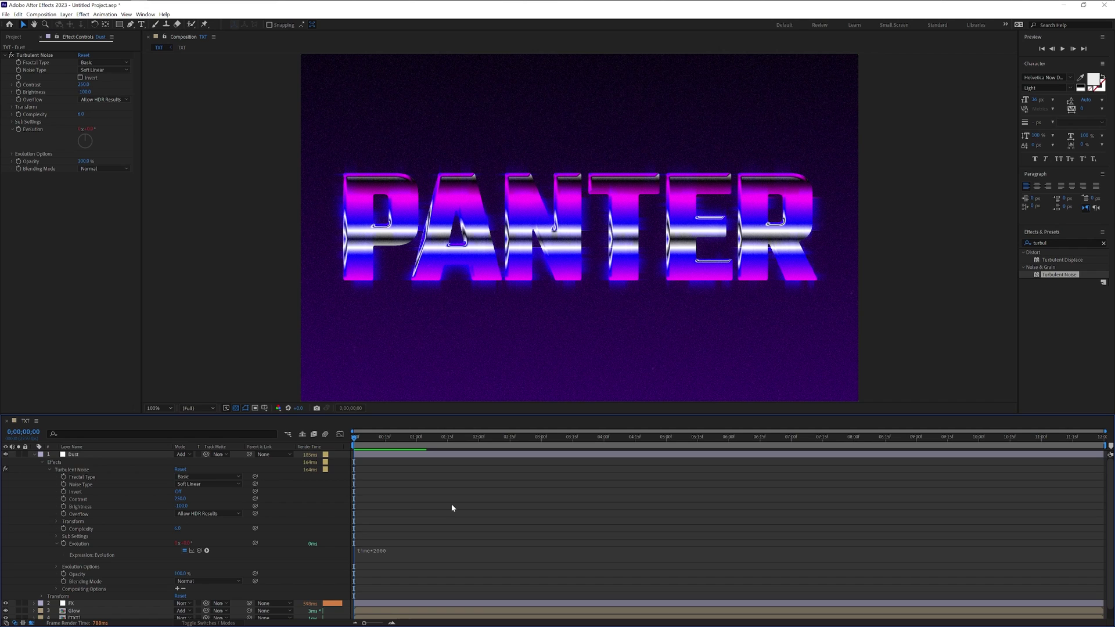
pyautogui.press('space')
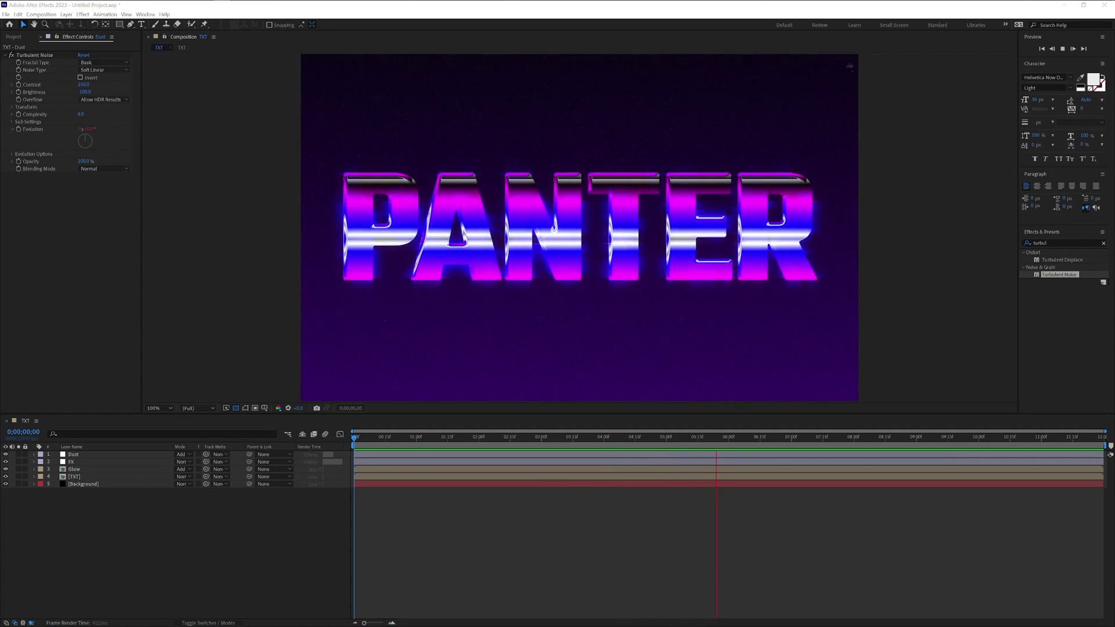